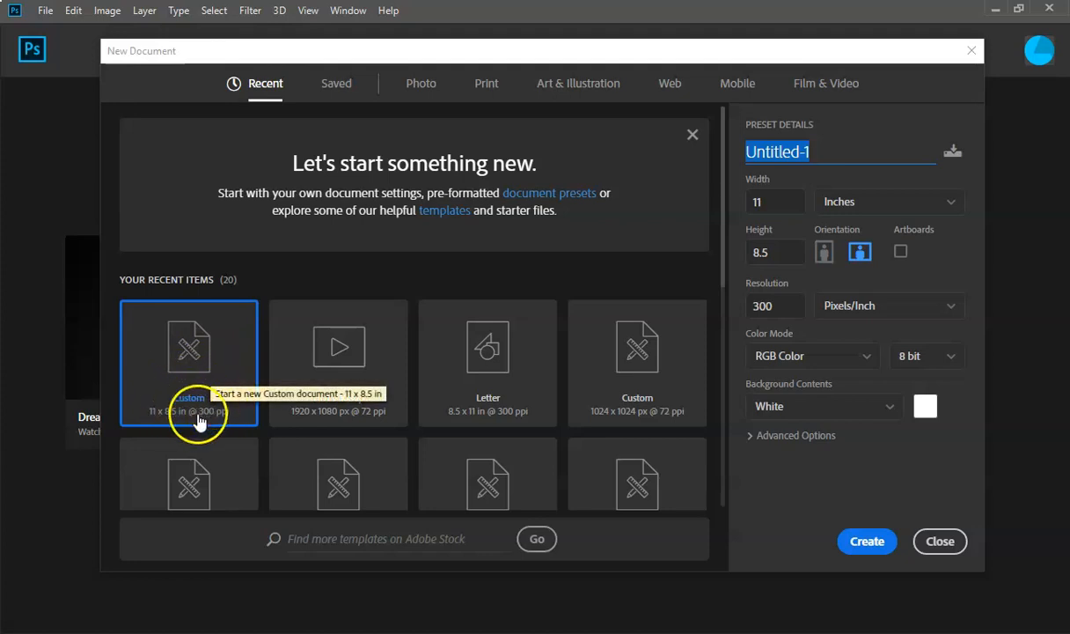
Create a new document named logo from the custom 11 x 8.5 in, 300 ppi preset
left_click(181, 393)
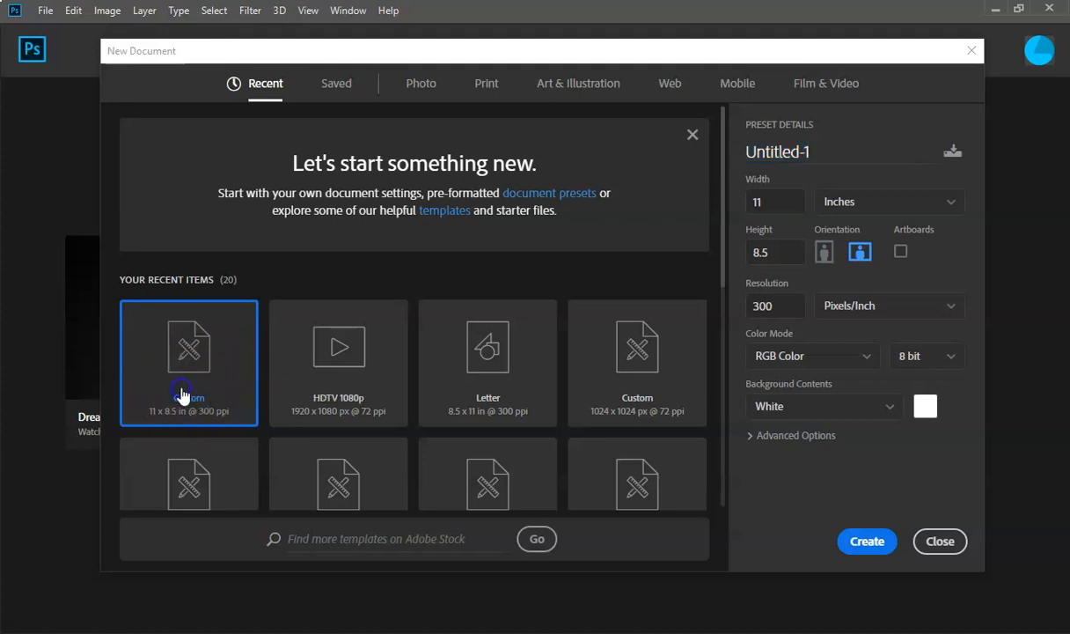
left_click(837, 151)
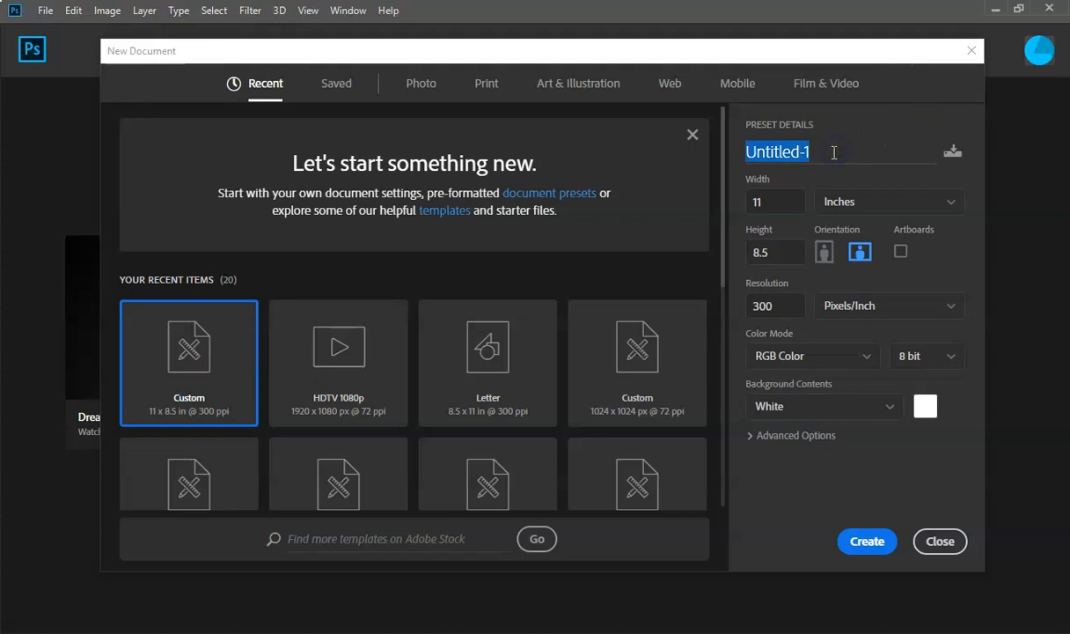
key("BackSpace")
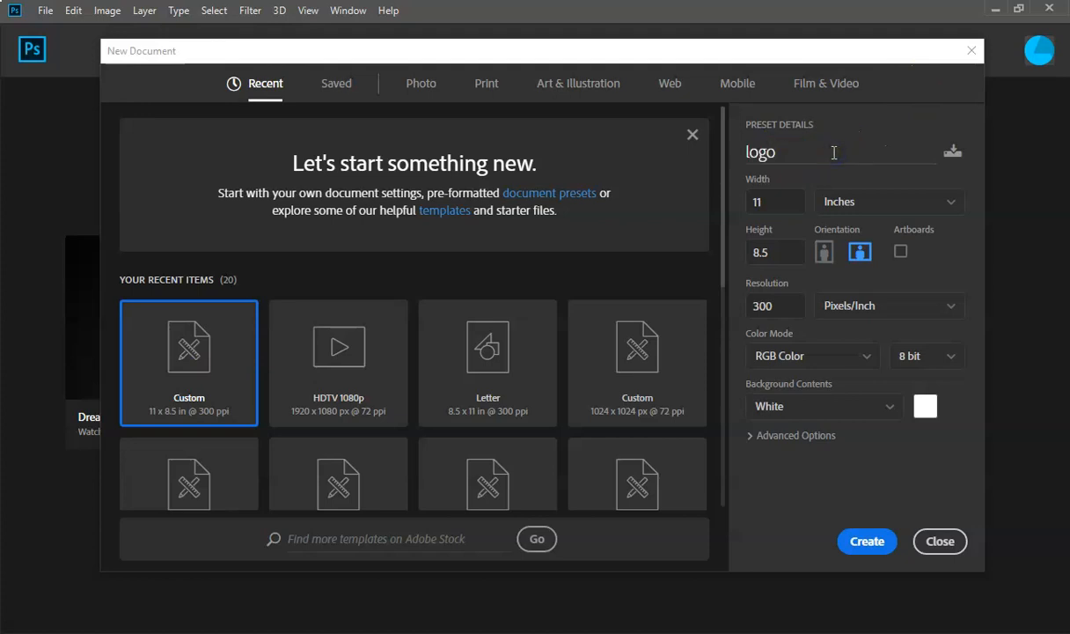
left_click(868, 528)
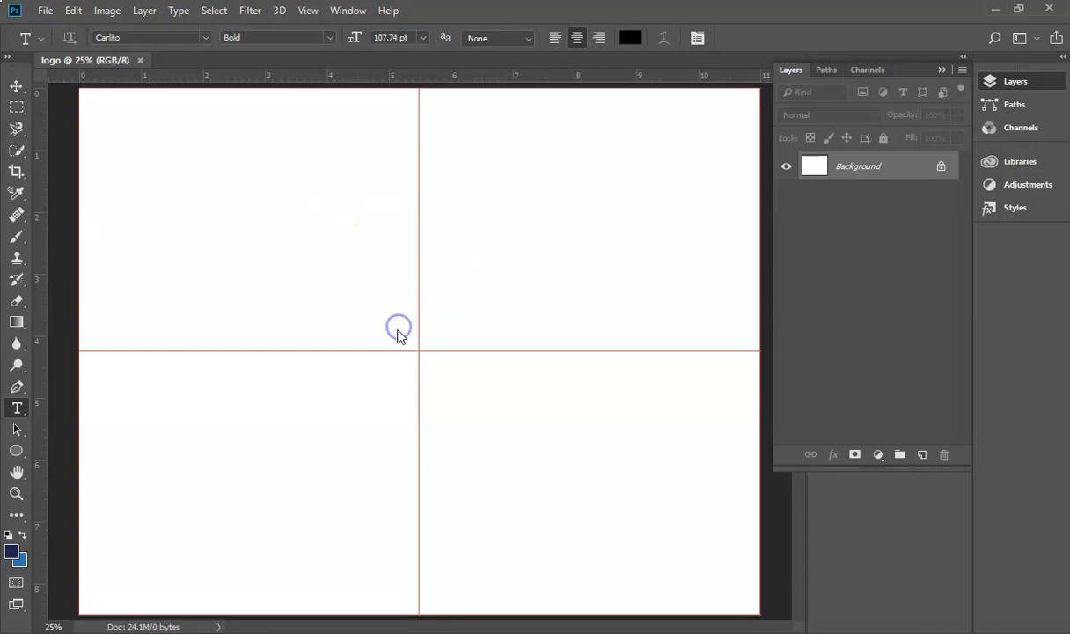
Place the IMG_6456 (1) logo sketch photo onto the canvas as a new layer at its fitted size
left_click_drag(731, 402, 439, 311)
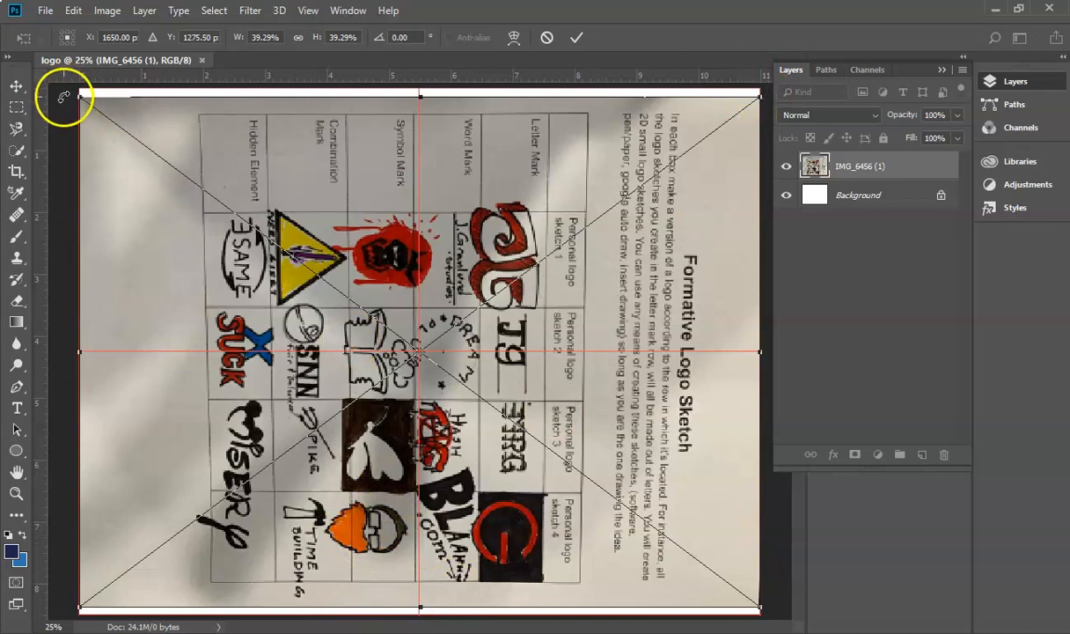
left_click(18, 172)
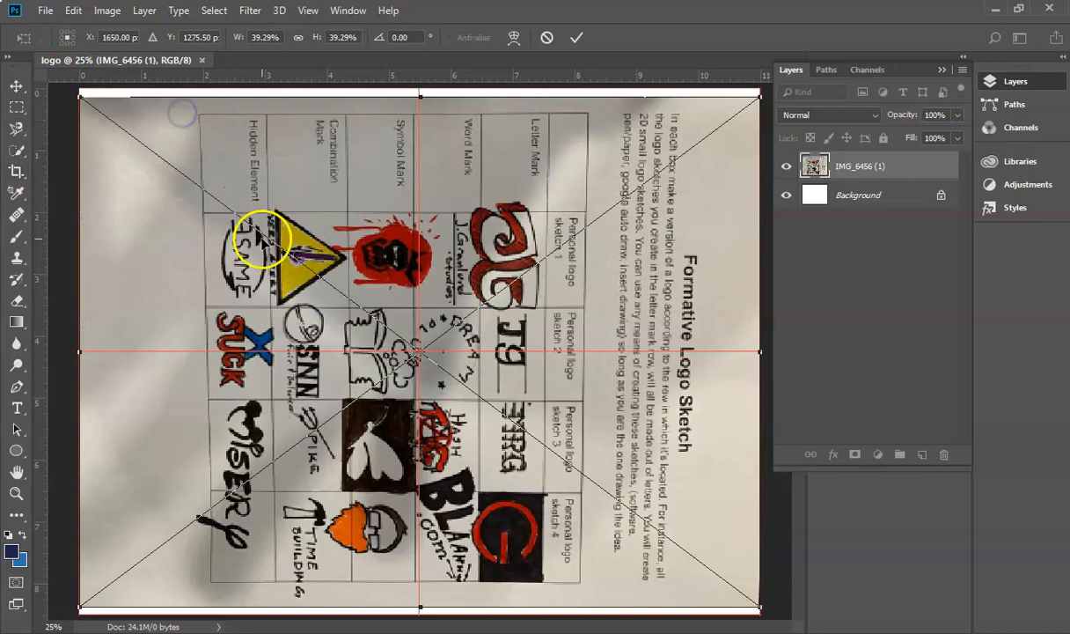
left_click(17, 108)
left_click(464, 252)
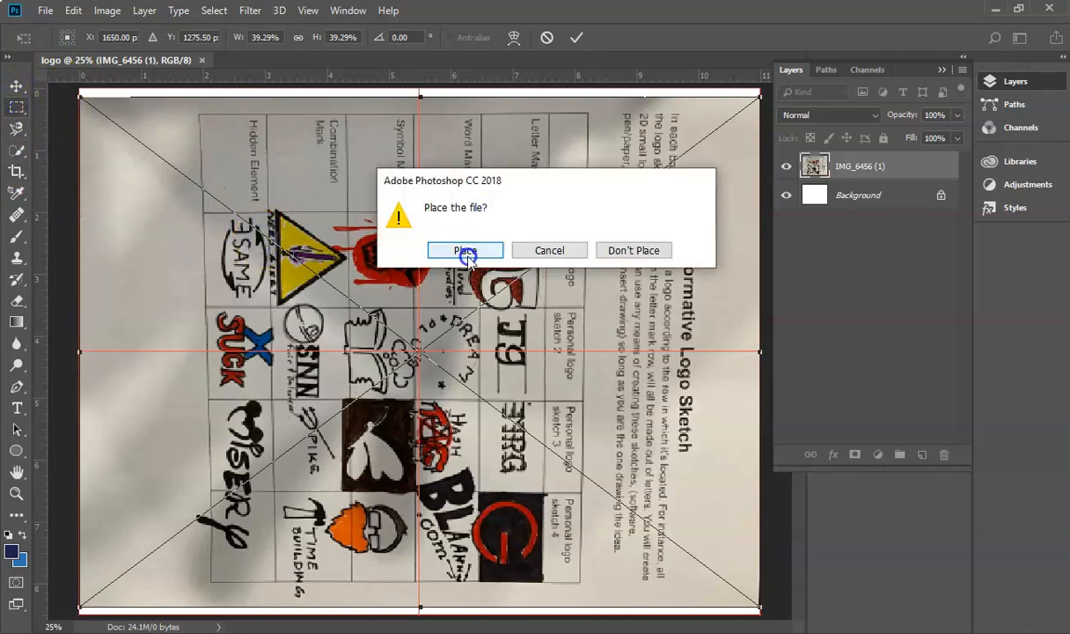
left_click(464, 252)
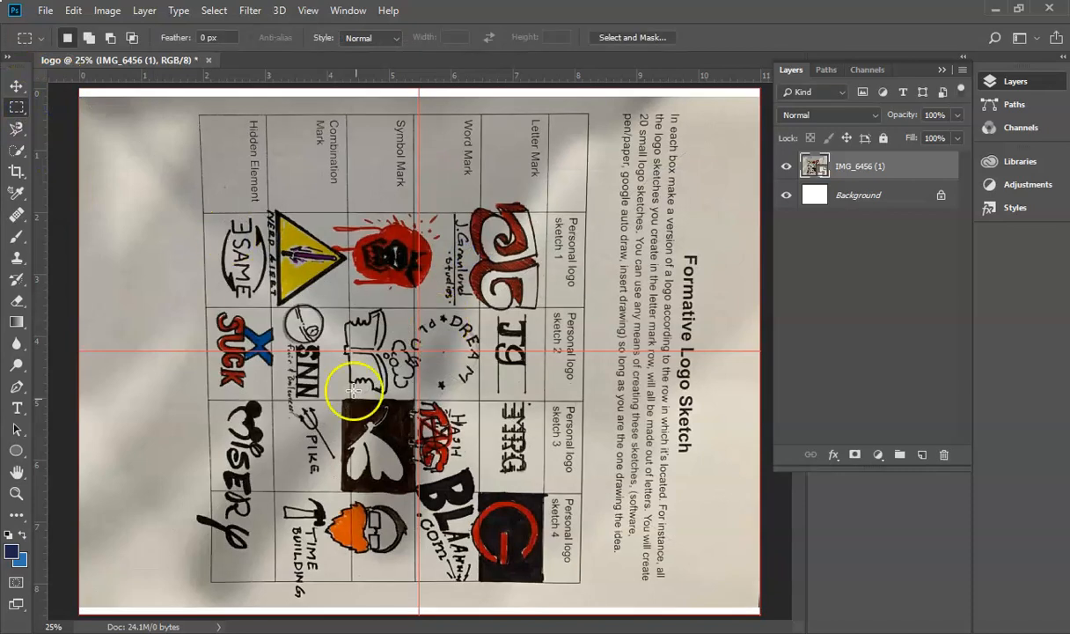
Select a rectangle around the bearded face sketch and add a layer mask that hides the rest of the photo
left_click_drag(307, 472, 426, 587)
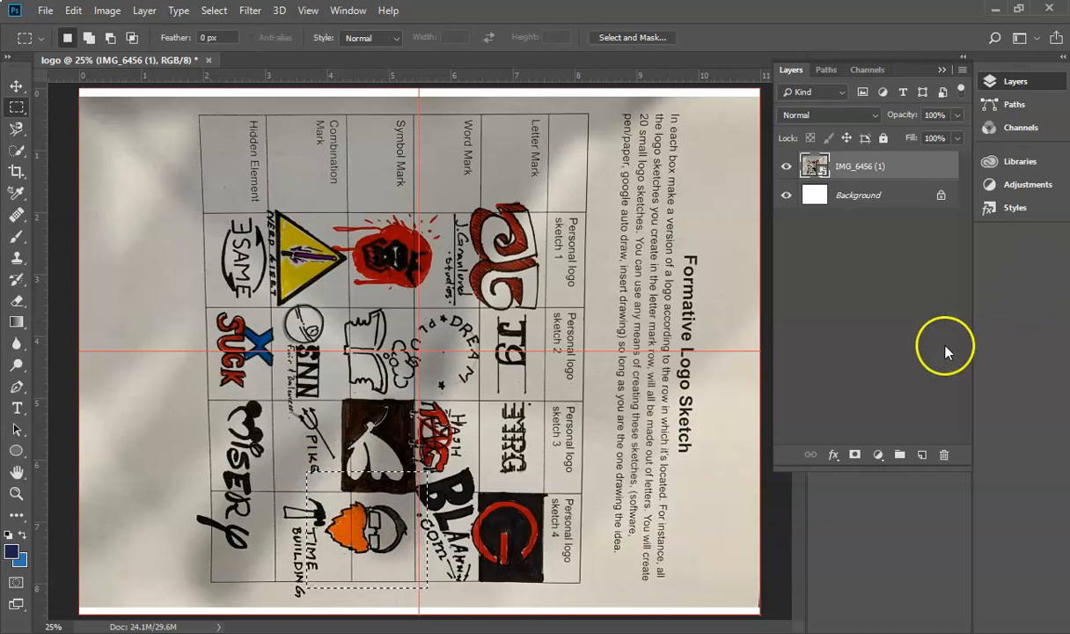
left_click(855, 456)
left_click(850, 172)
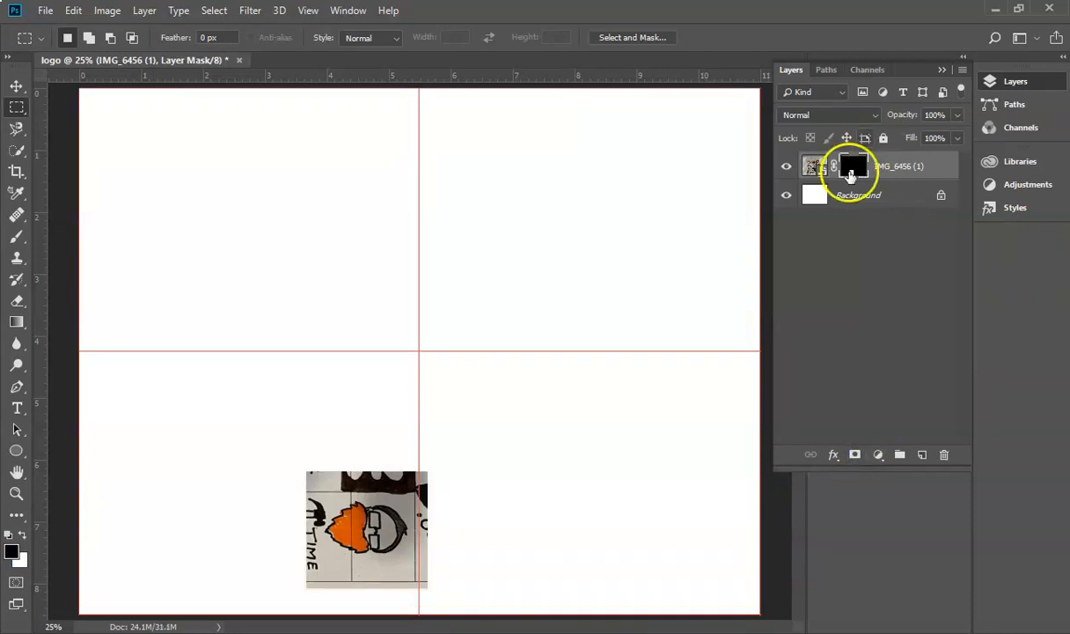
Duplicate the masked IMG_6456 (1) layer and hide the original
left_click(16, 85)
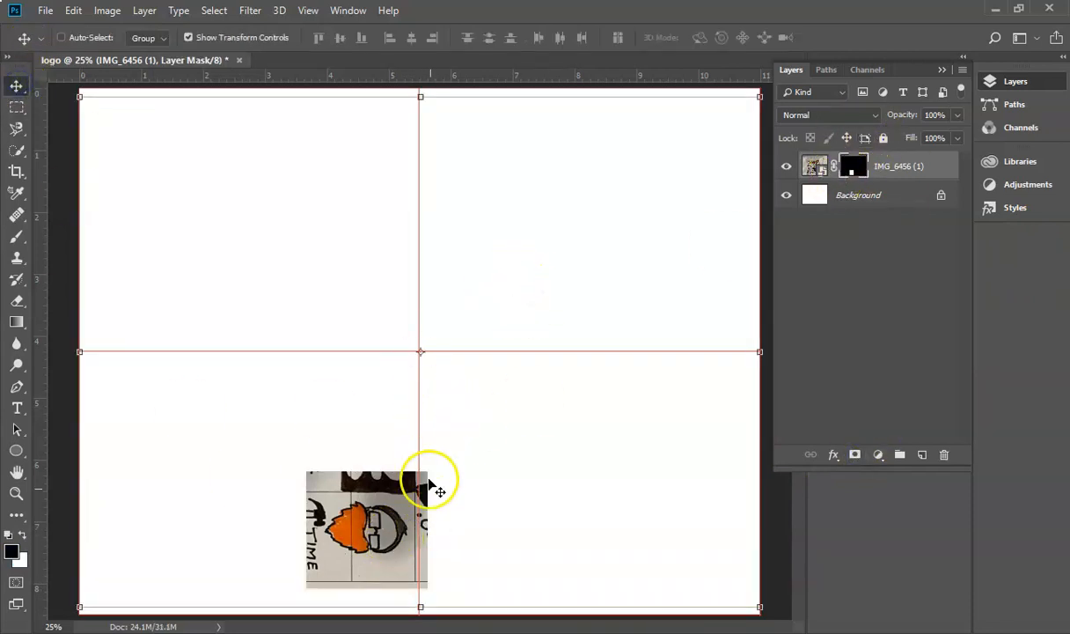
left_click(813, 165)
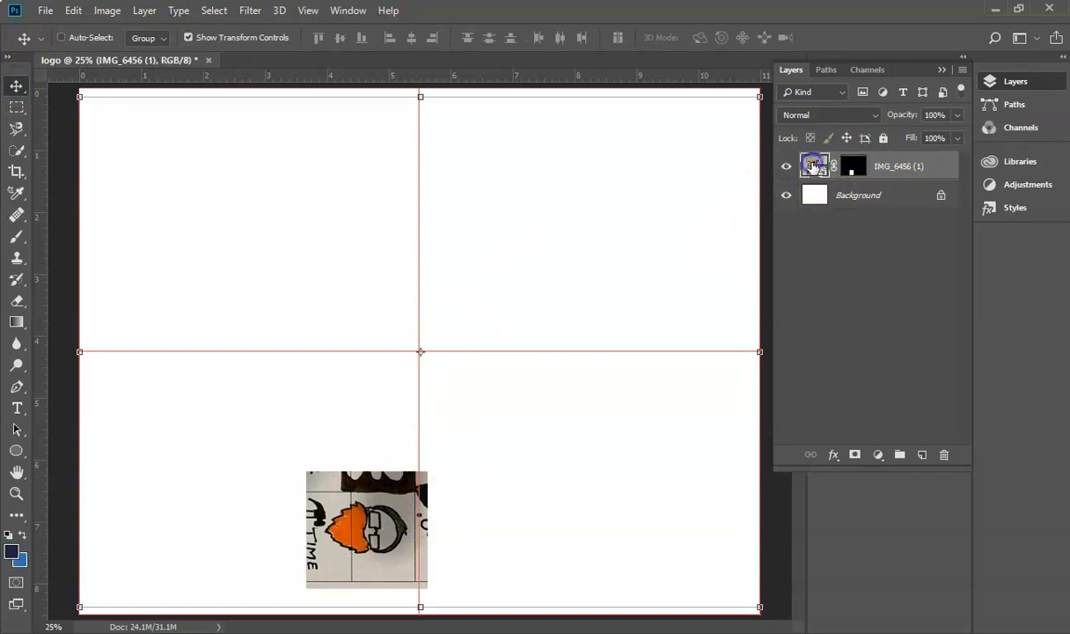
key("ctrl+j")
left_click(786, 195)
right_click(813, 166)
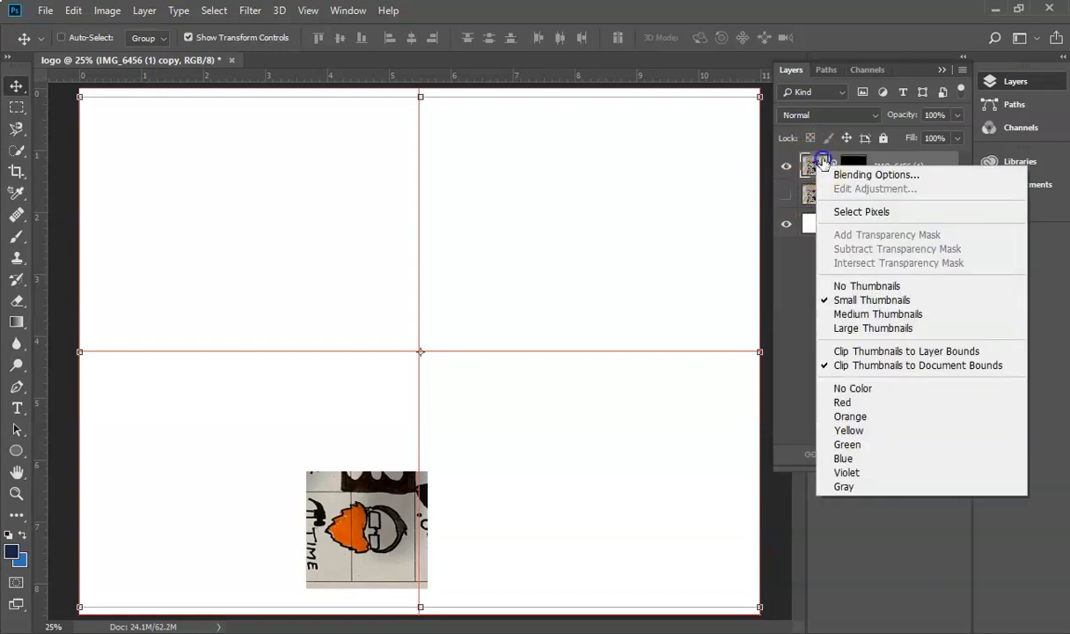
left_click(815, 167)
right_click(807, 165)
left_click(808, 166)
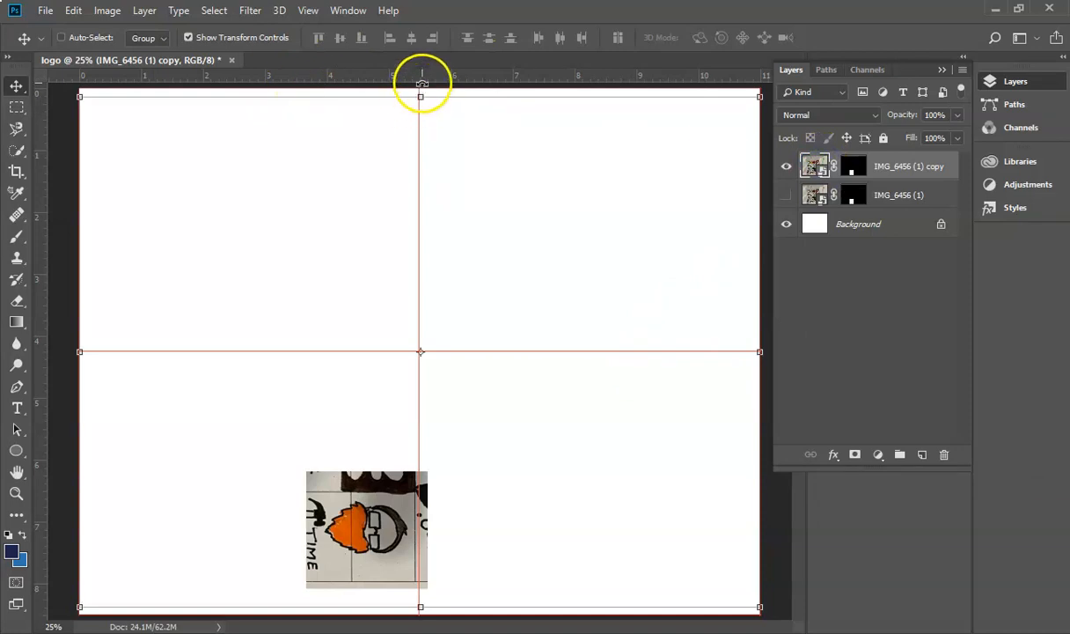
Rotate the duplicated sketch layer by -90° and move its transform reference point onto the bearded face
left_click(420, 96)
left_click_drag(248, 96, 81, 373)
left_click(420, 338)
left_click_drag(421, 353, 598, 405)
key("ctrl+minus")
key("ctrl+minus")
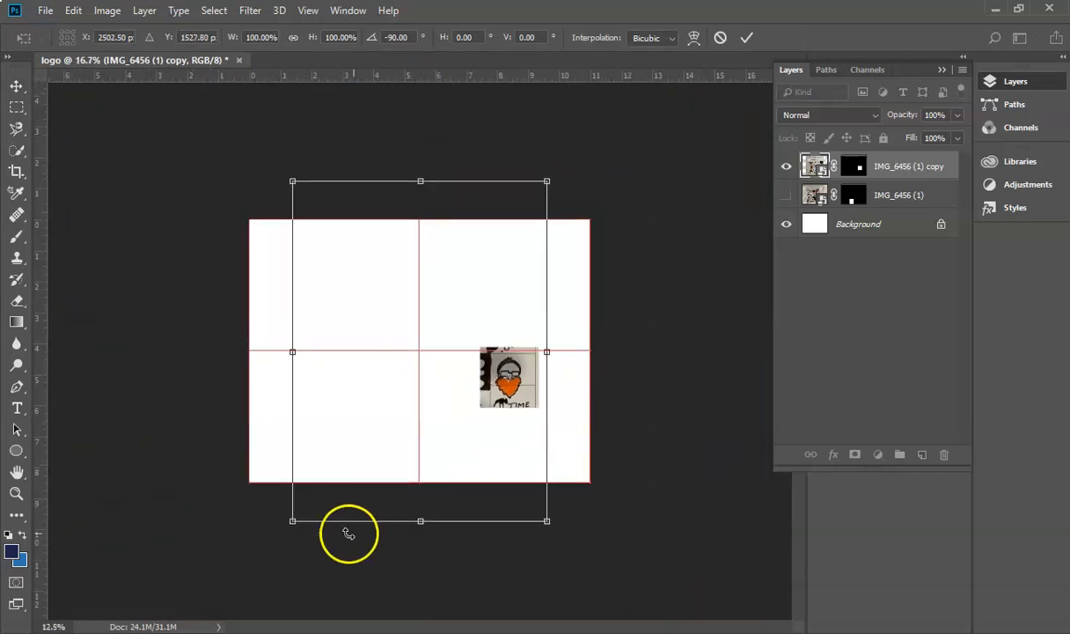
key("ctrl+minus")
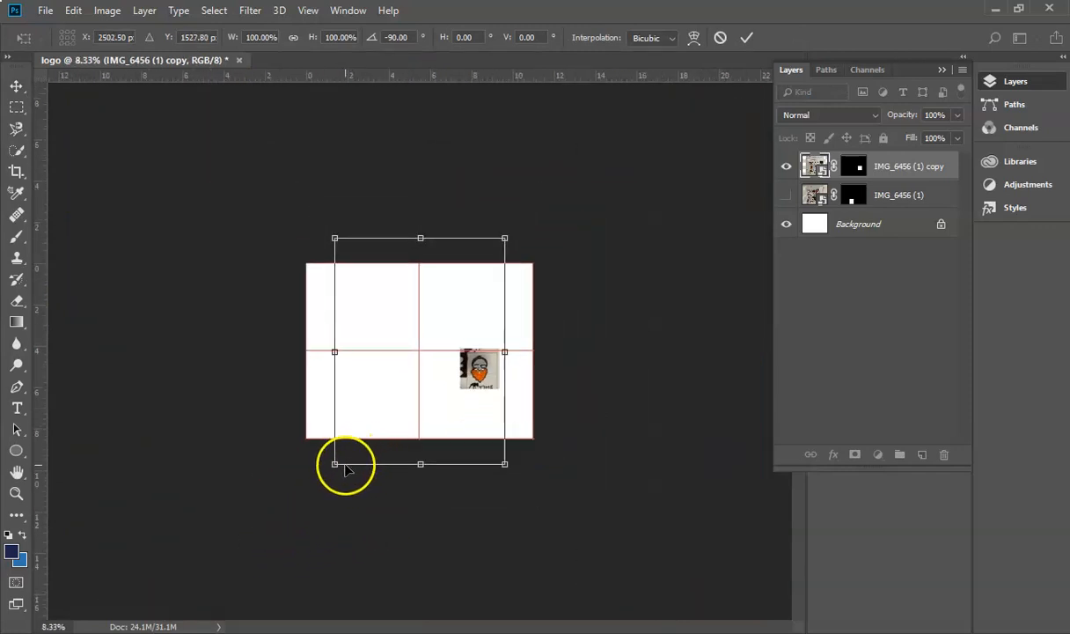
Enlarge the rotated sketch to about 308% and centre the bearded face on the canvas guides
left_click_drag(336, 462, 7, 589)
left_click_drag(470, 395, 406, 376)
left_click(747, 37)
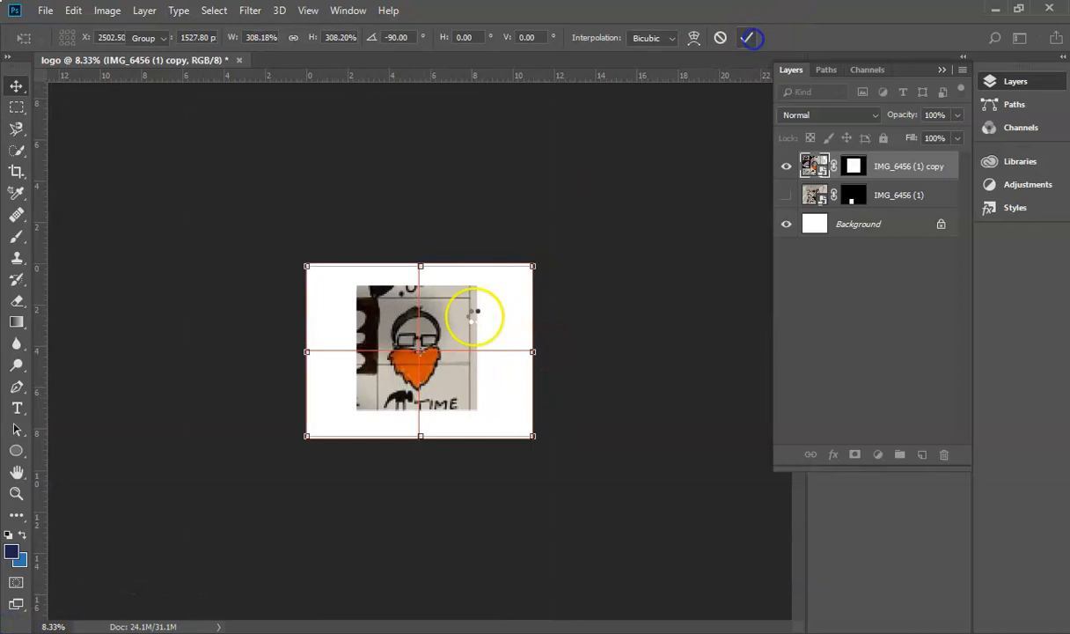
Trace the beard's upper left edge and jagged left side with a Pen tool path, starting at the top centre notch
key("ctrl+plus")
key("ctrl+plus")
key("ctrl+plus")
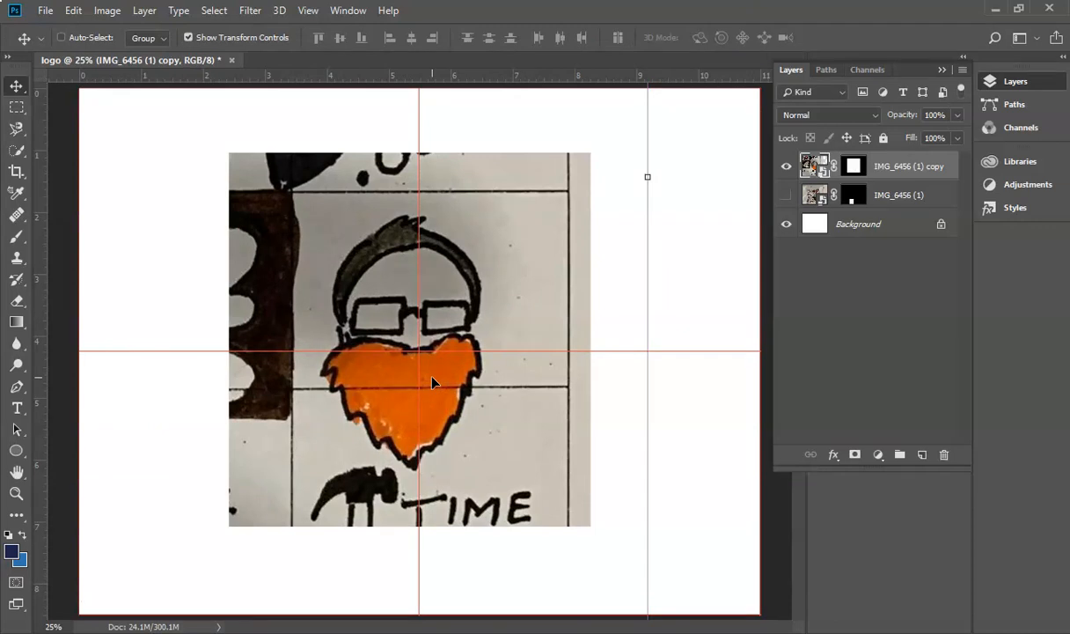
left_click_drag(17, 387, 84, 392)
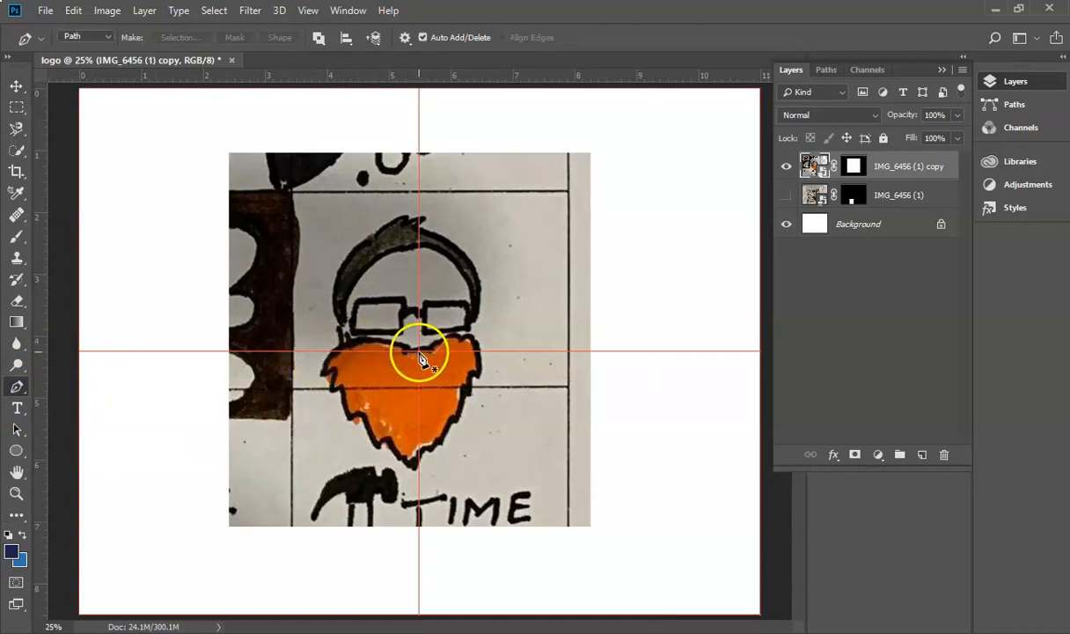
left_click(418, 350)
left_click_drag(349, 339, 350, 344)
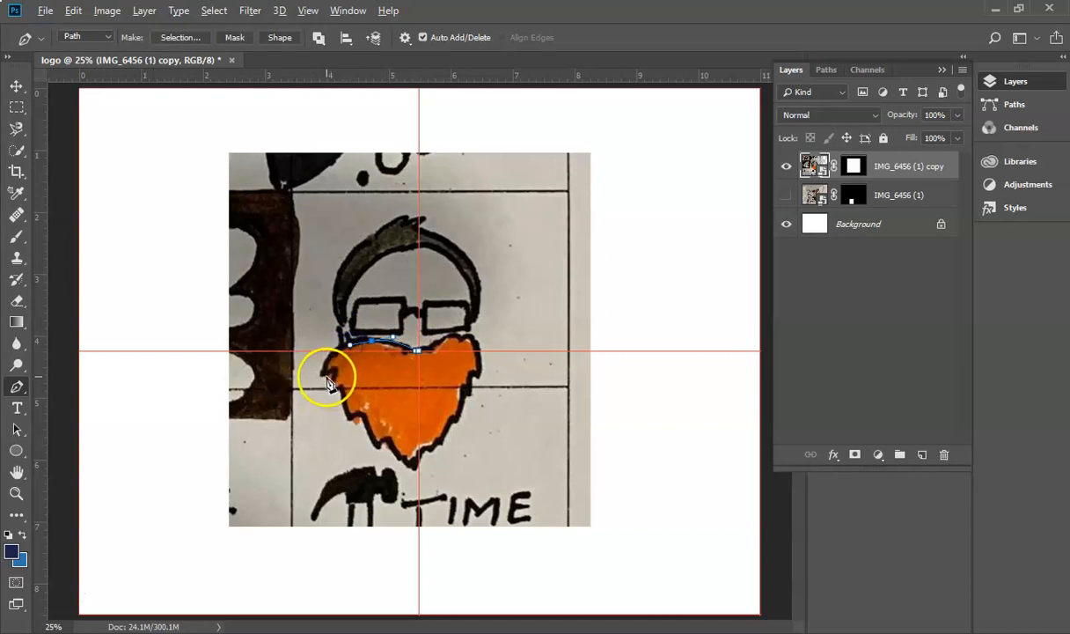
left_click(318, 374)
key("ctrl+plus")
key("ctrl+plus")
key("ctrl+plus")
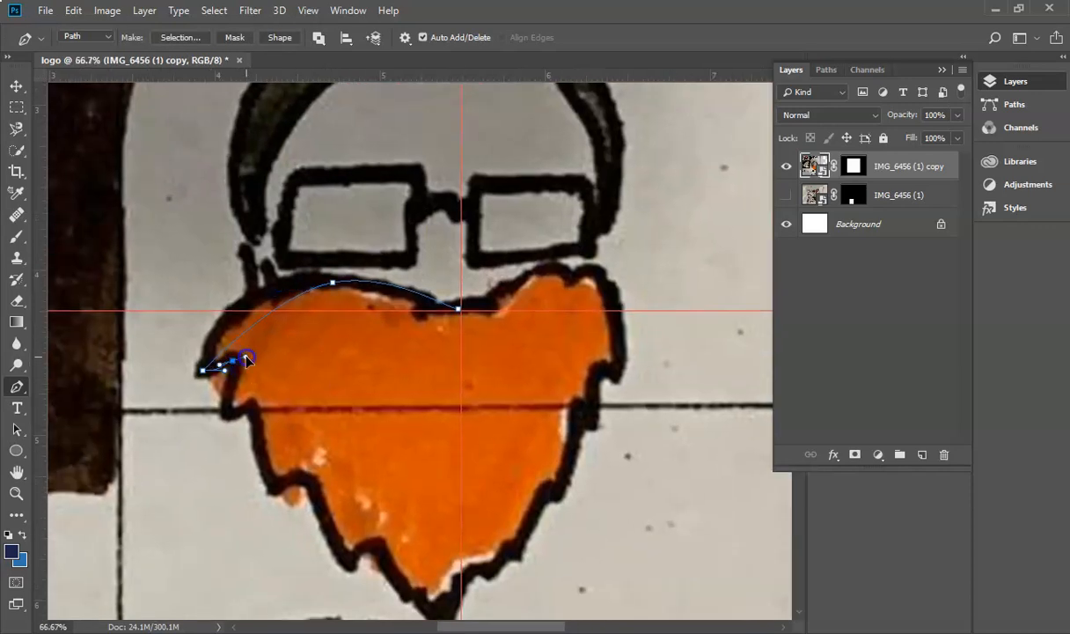
left_click_drag(346, 564, 376, 547)
left_click_drag(433, 565, 340, 353)
left_click(312, 384)
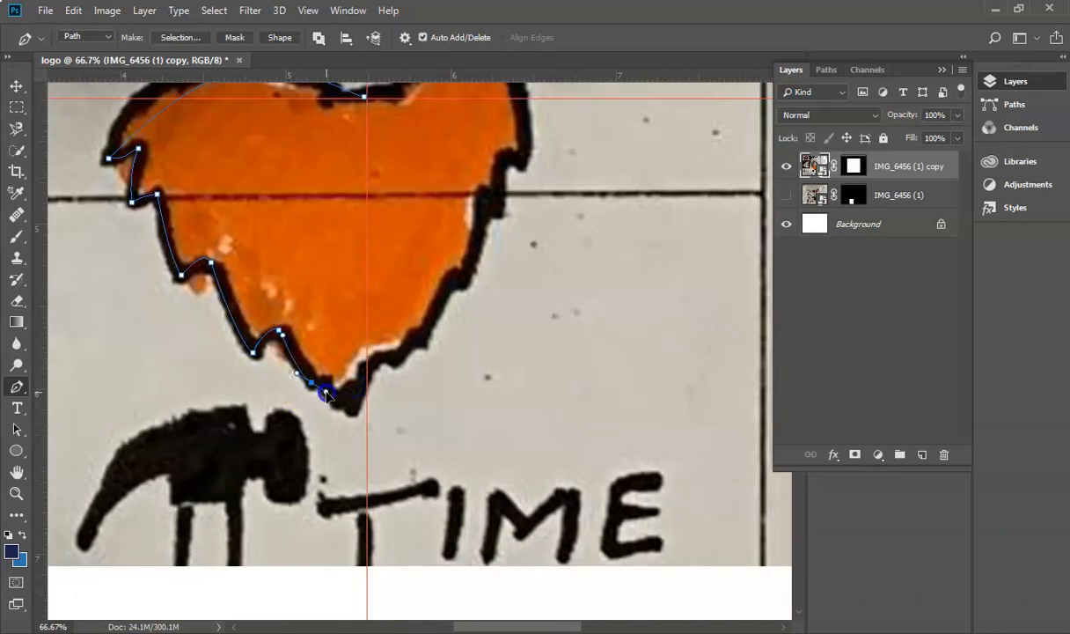
Continue the Pen path up the beard's jagged right side and close it at the top centre notch
left_click_drag(412, 338, 426, 353)
left_click_drag(452, 276, 466, 294)
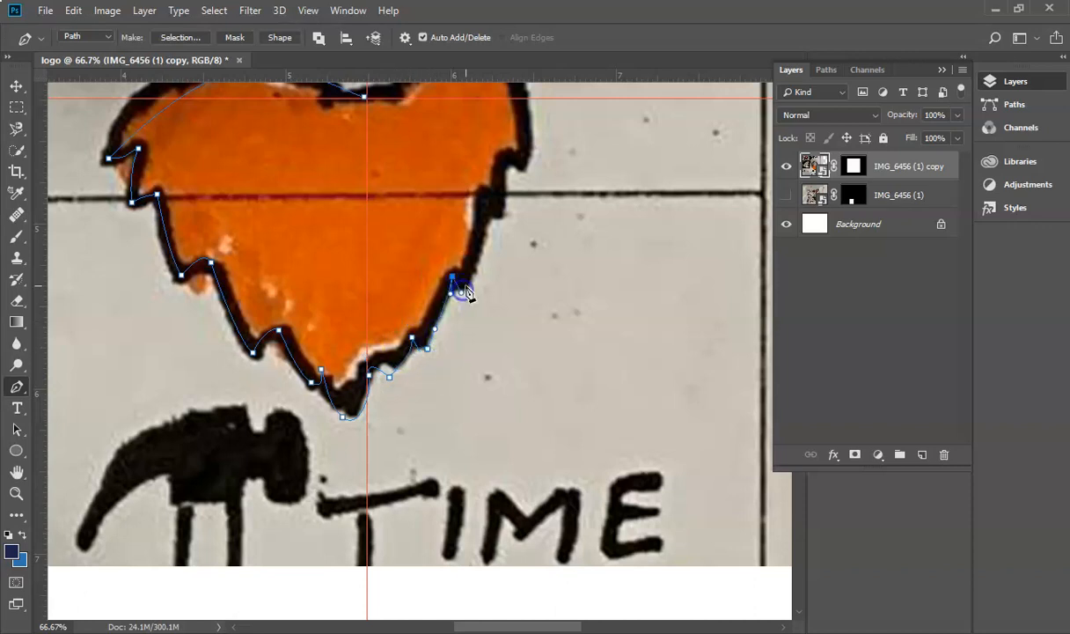
left_click_drag(500, 160, 528, 156)
left_click_drag(559, 234, 531, 478)
left_click_drag(478, 306, 449, 299)
left_click(336, 340)
Reshape the beard path's upper left curve with the Direct Selection tool so it follows the sketched outline
left_click_drag(16, 430, 117, 440)
left_click(210, 314)
left_click_drag(155, 312, 74, 304)
Adjust the anchor points and handles along the path's jagged left side to match the sketched beard
left_click_drag(535, 509, 514, 361)
left_click(16, 429)
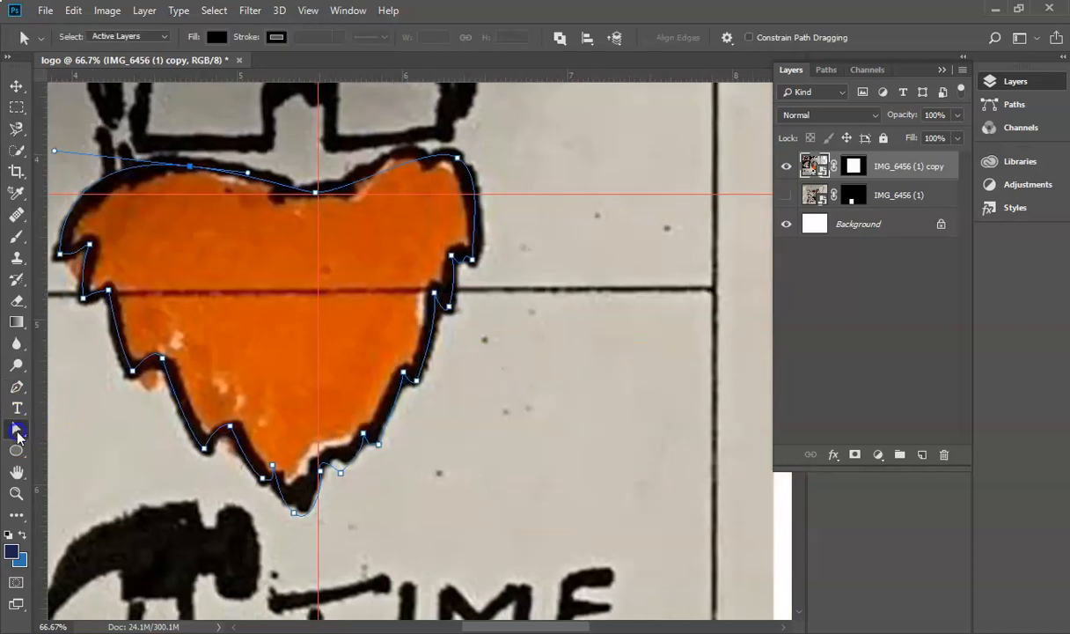
left_click(268, 482)
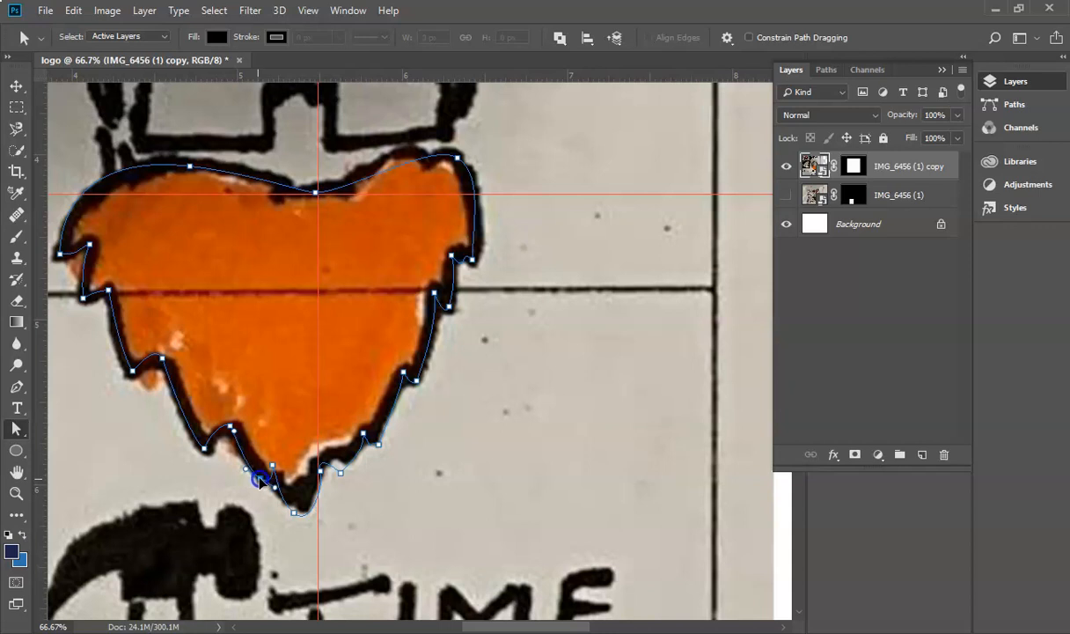
left_click(238, 434)
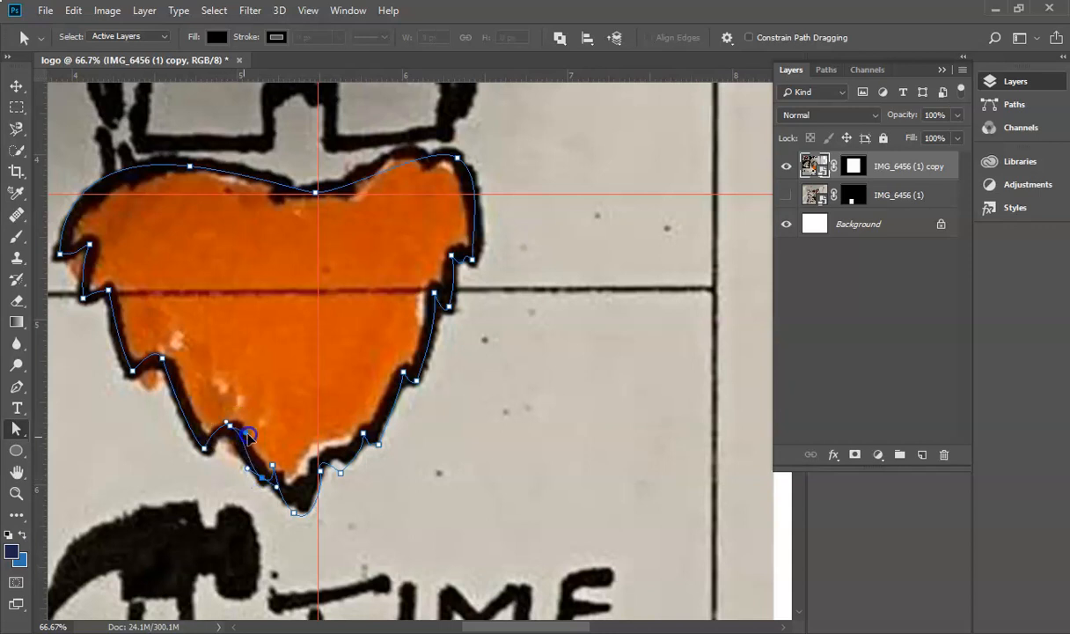
left_click_drag(253, 447, 209, 450)
left_click_drag(162, 358, 168, 360)
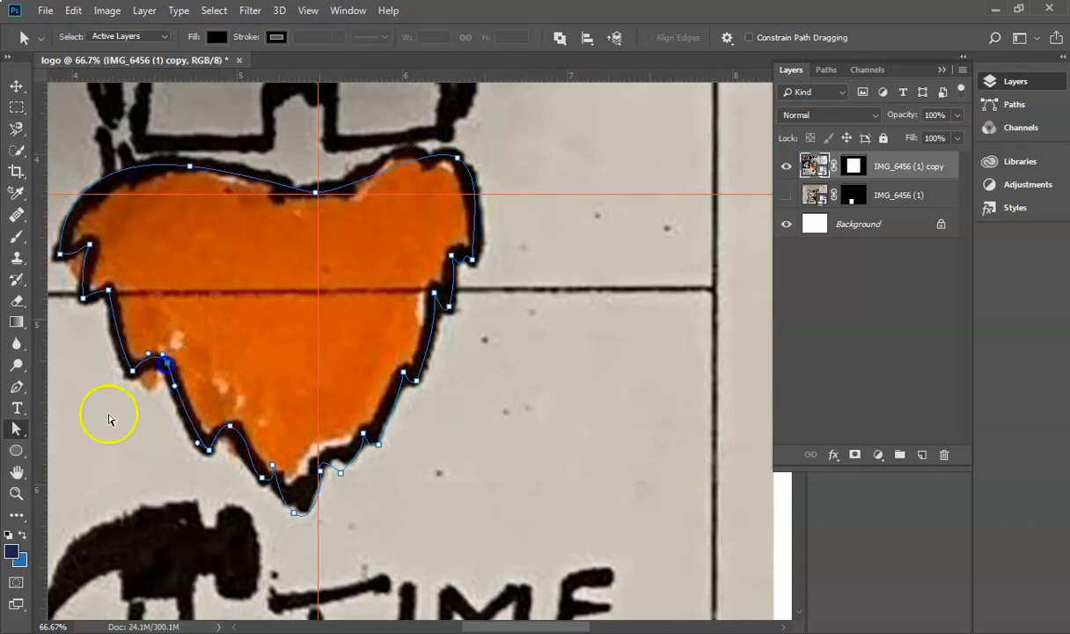
left_click(15, 428)
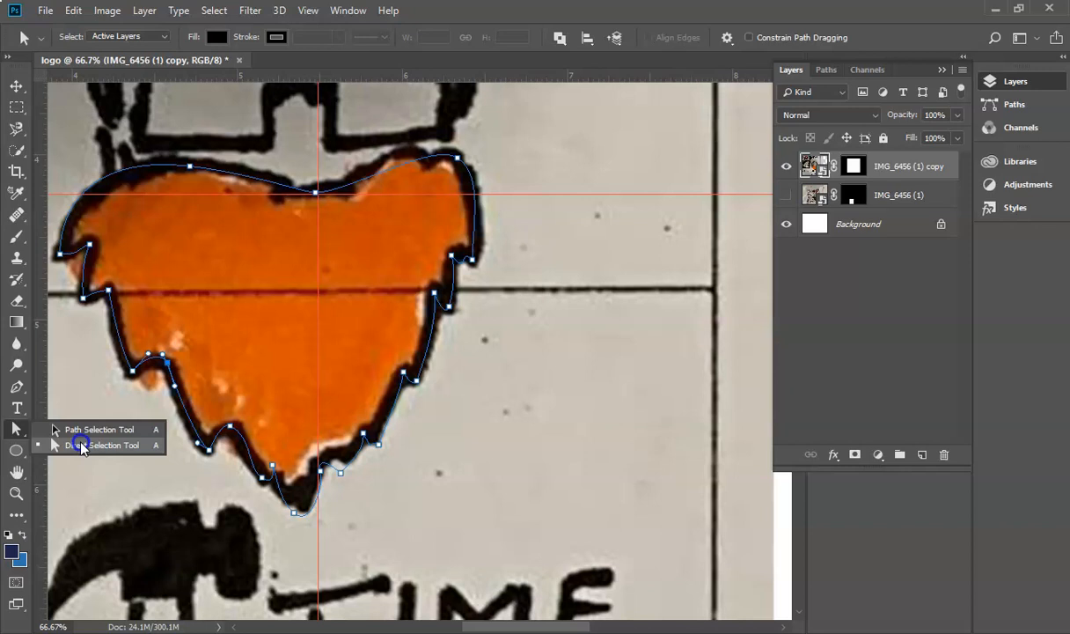
left_click(81, 445)
left_click(112, 287)
left_click_drag(83, 297, 85, 306)
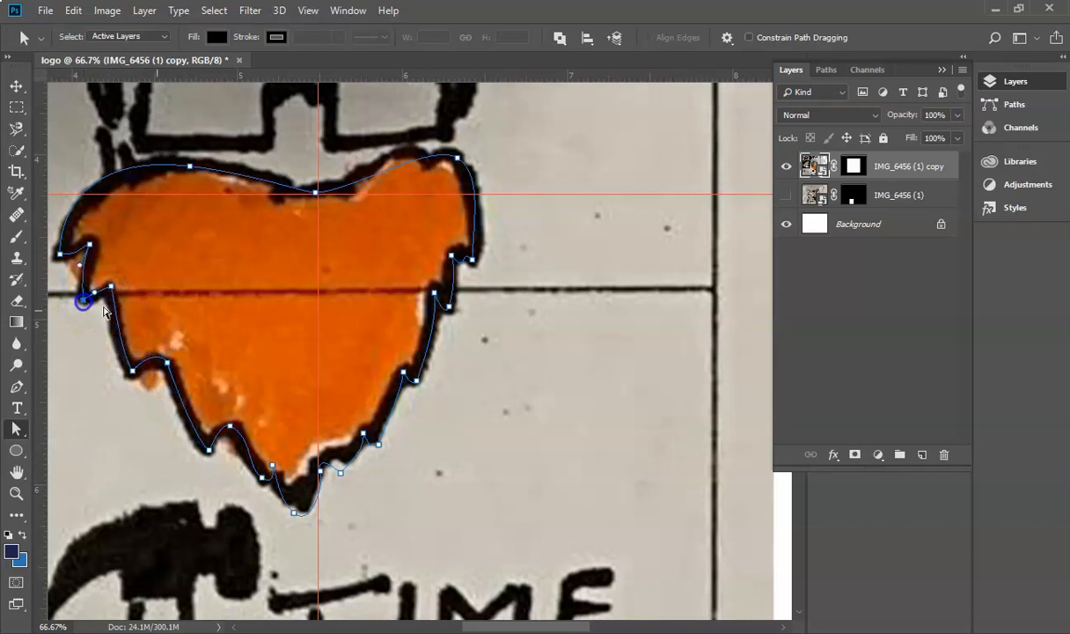
Refine the anchor points and handles at the beard's bottom tip and lower right side to fit the black outline
left_click(320, 464)
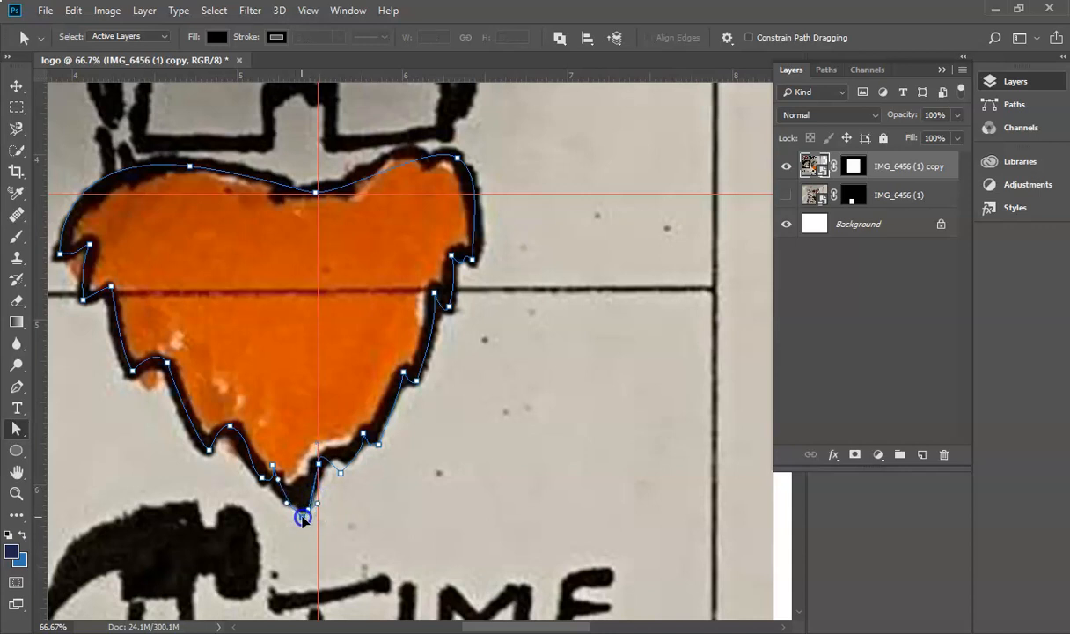
key("ctrl+plus")
key("ctrl+plus")
left_click_drag(351, 489, 531, 201)
left_click_drag(439, 341, 404, 331)
left_click(322, 414)
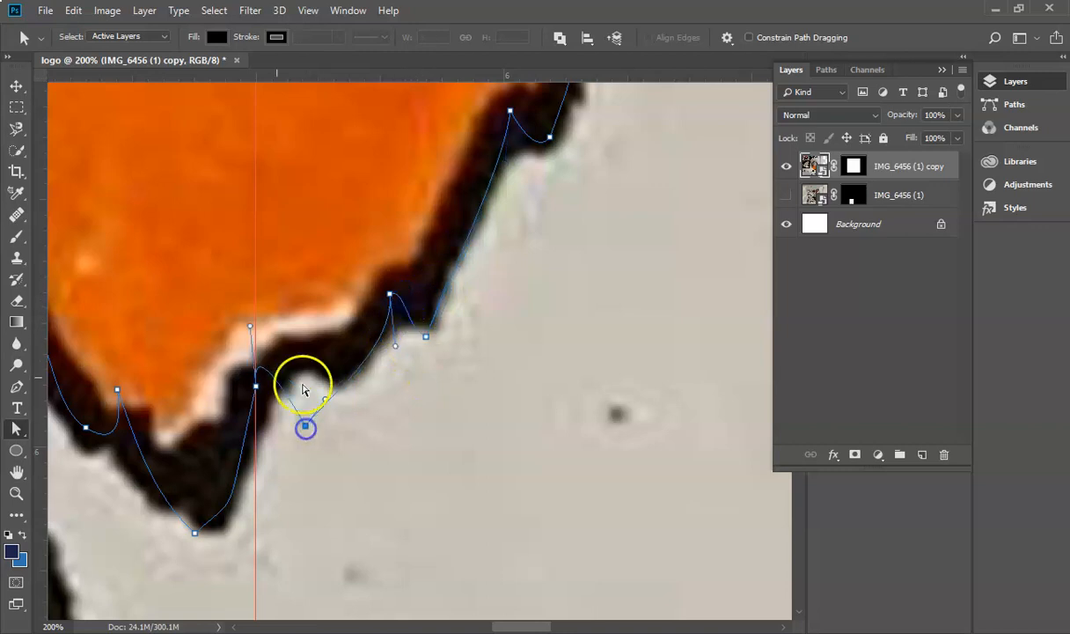
mouse_move(251, 329)
left_mouse_down()
mouse_move(268, 347)
mouse_move(258, 327)
left_mouse_up()
left_click_drag(234, 497, 250, 449)
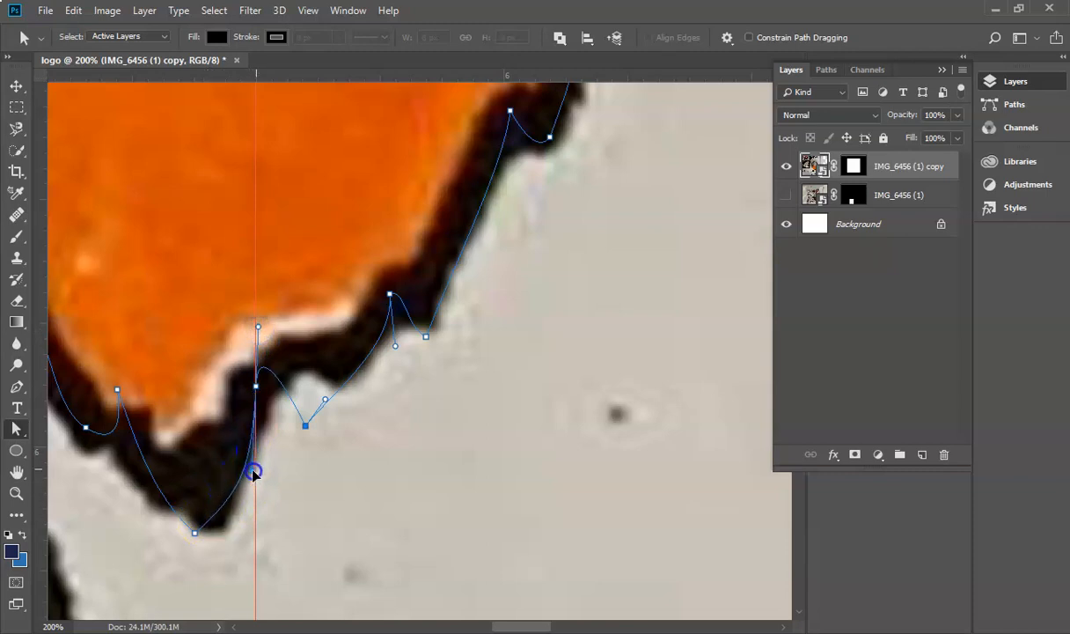
mouse_move(257, 328)
left_mouse_down()
mouse_move(280, 398)
mouse_move(262, 328)
mouse_move(263, 346)
left_mouse_up()
scroll(454, 454, "up", 5)
left_click(394, 544)
Fill the beard path with orange on a new layer
key("ctrl+minus")
key("ctrl+minus")
key("ctrl+minus")
left_click(808, 455)
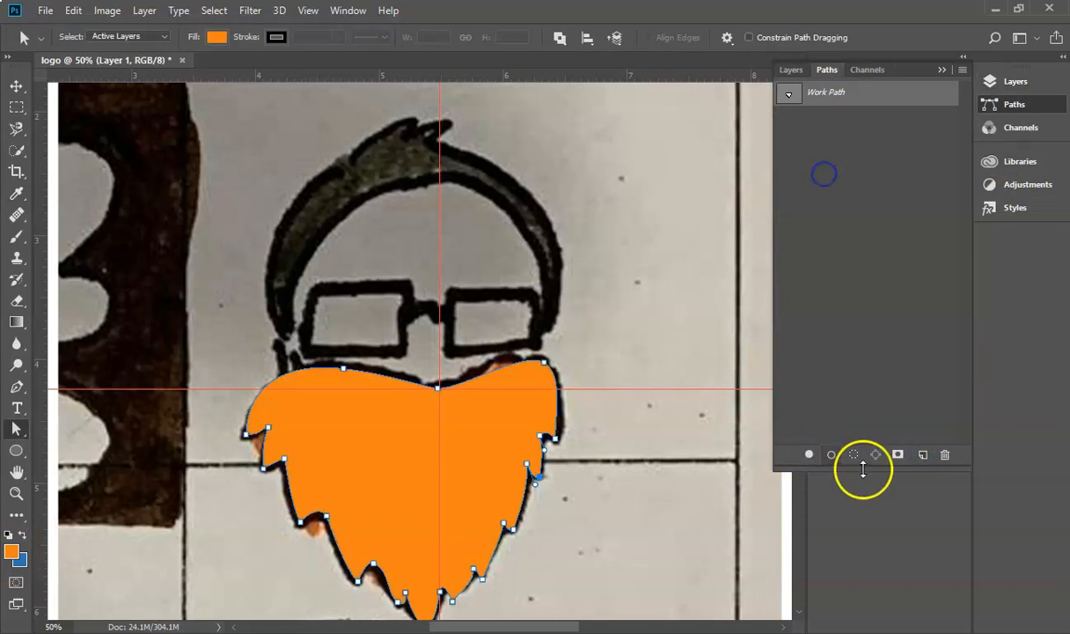
Set the foreground colour to black and stroke the beard path with the Brush tool
left_click(16, 235)
left_click(86, 37)
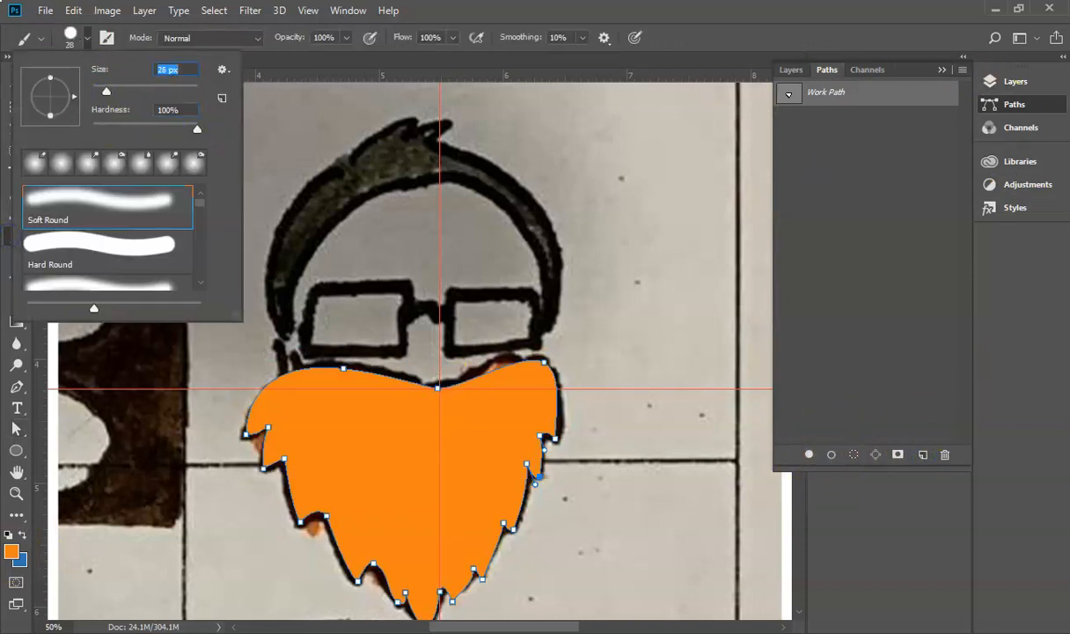
left_click(11, 552)
left_click(1004, 153)
left_click(831, 454)
left_click(790, 69)
key("v")
mouse_move(528, 475)
left_mouse_down()
mouse_move(521, 438)
mouse_move(559, 390)
left_mouse_up()
left_click(394, 342)
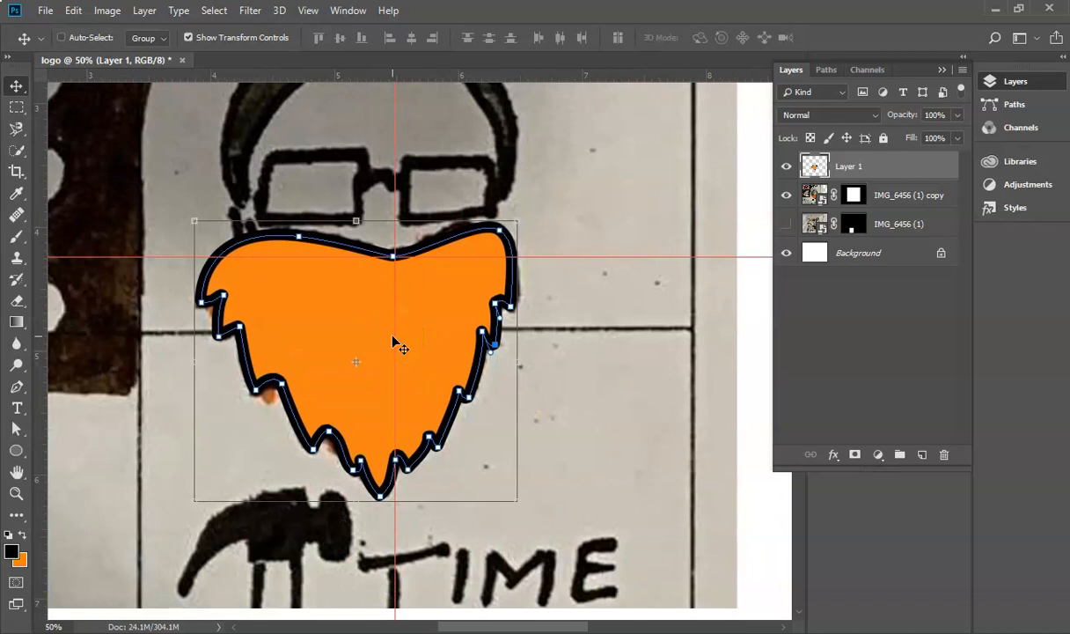
Nudge the orange beard artwork over the sketch and save the beard path as a custom shape named beard
left_click_drag(353, 326, 391, 300)
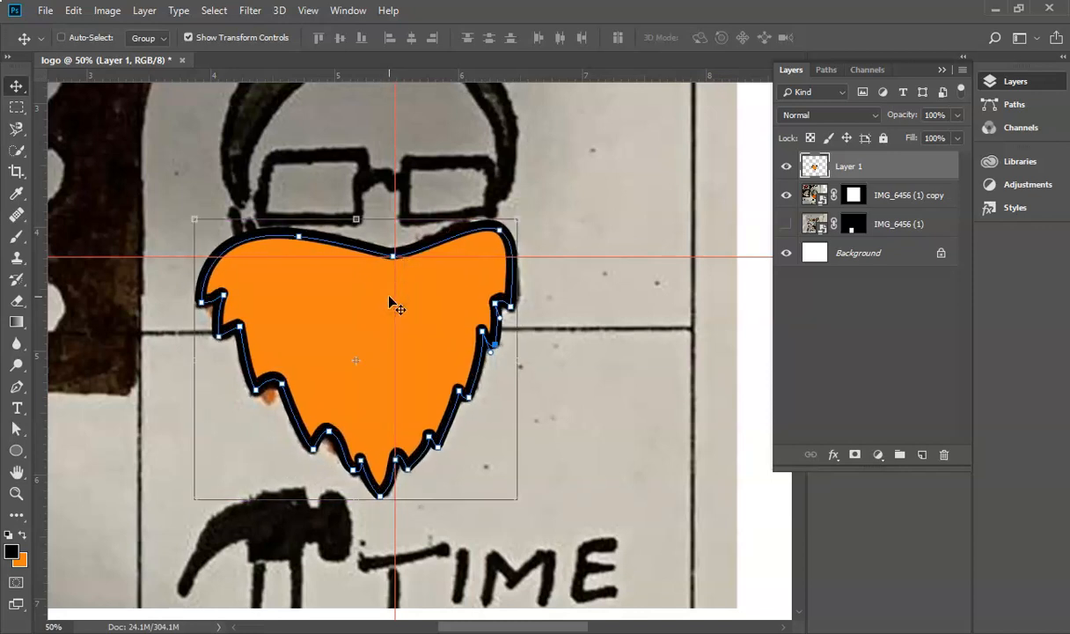
left_click(74, 11)
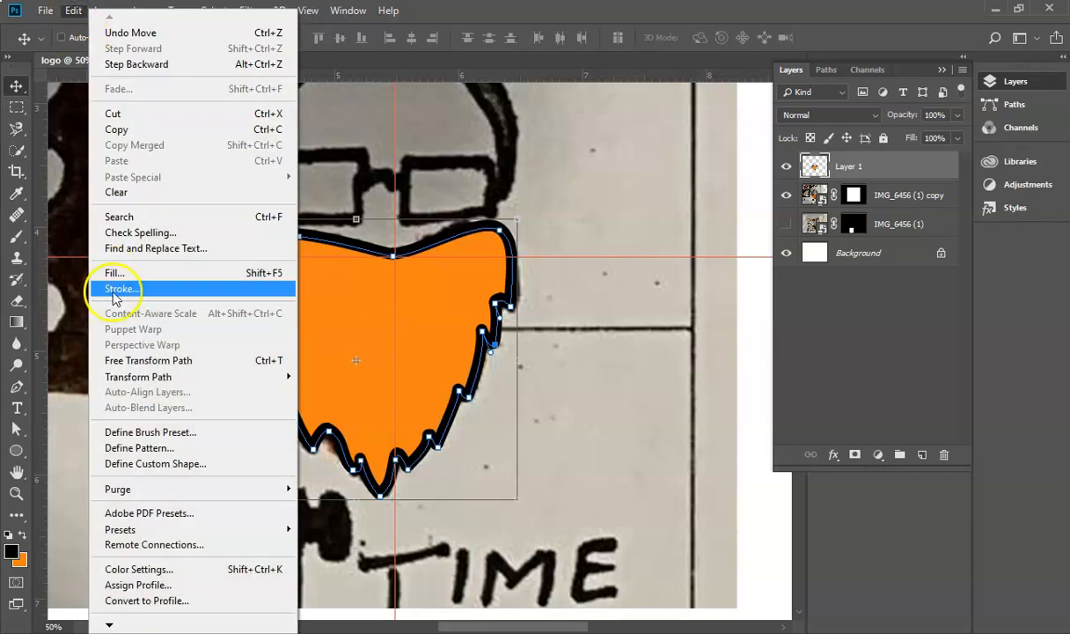
left_click(169, 465)
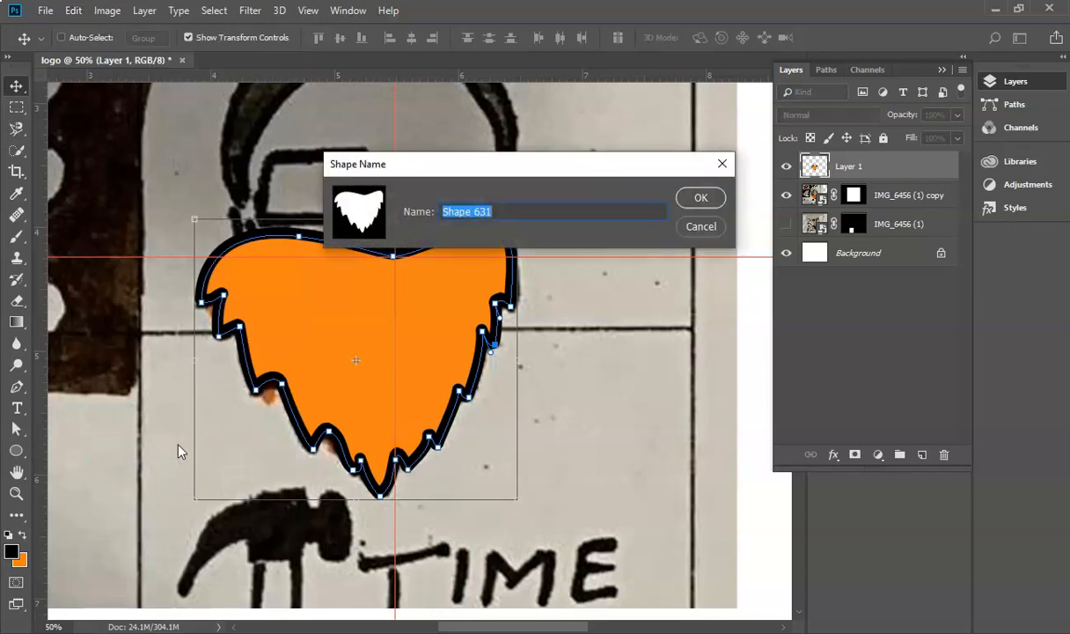
type("beard")
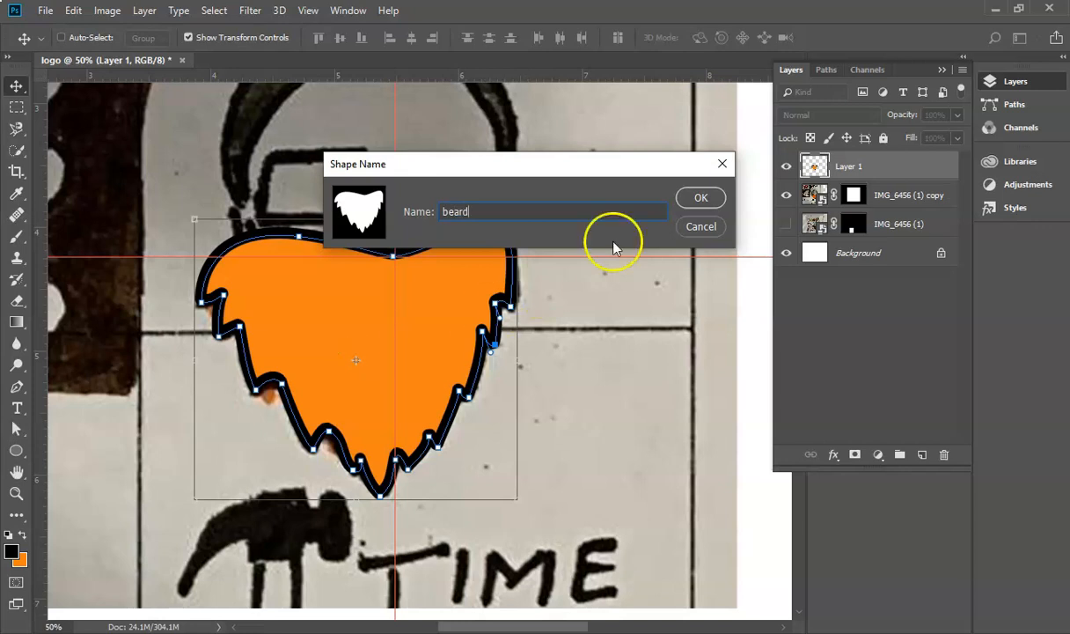
left_click(701, 198)
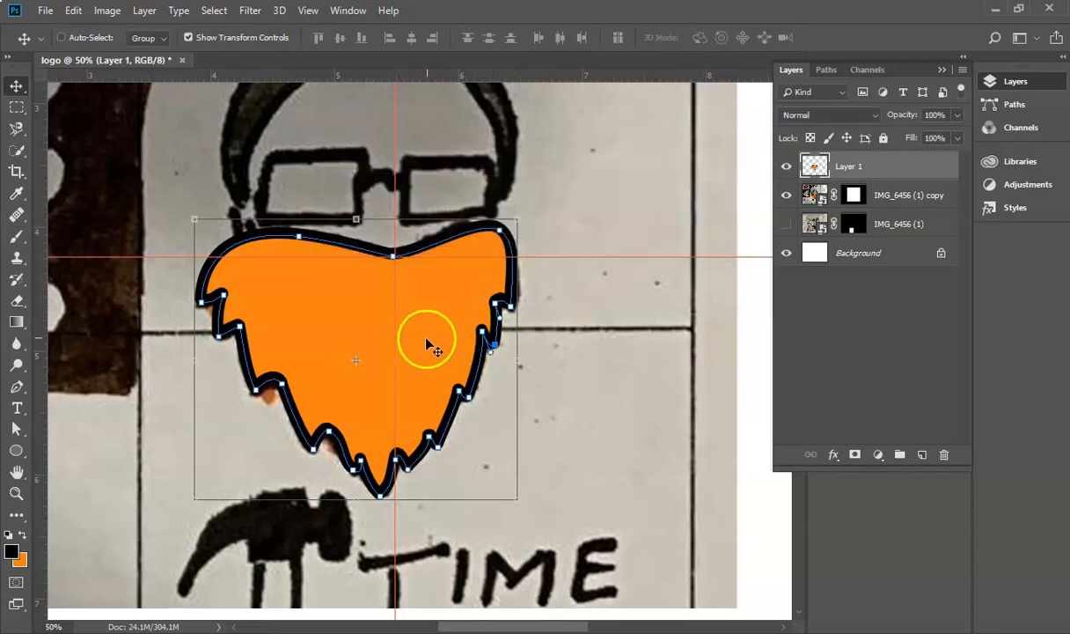
Nudge the beard artwork slightly to line it up with its path and the sketched beard outline
left_click_drag(387, 340, 371, 320)
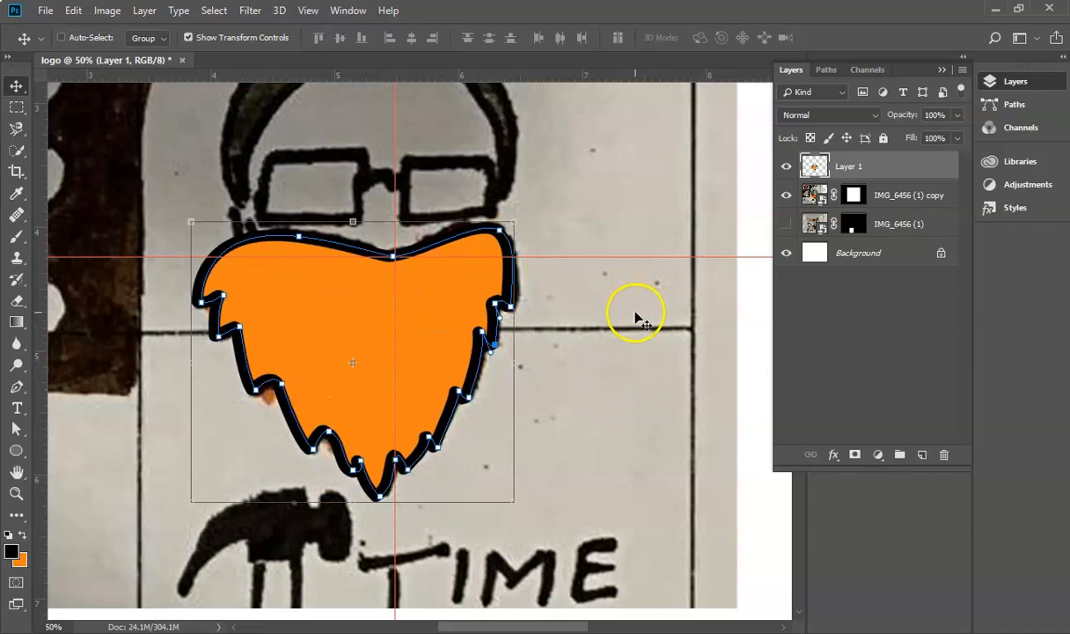
left_click_drag(604, 263, 597, 439)
mouse_move(352, 515)
left_mouse_down()
mouse_move(355, 499)
mouse_move(355, 507)
left_mouse_up()
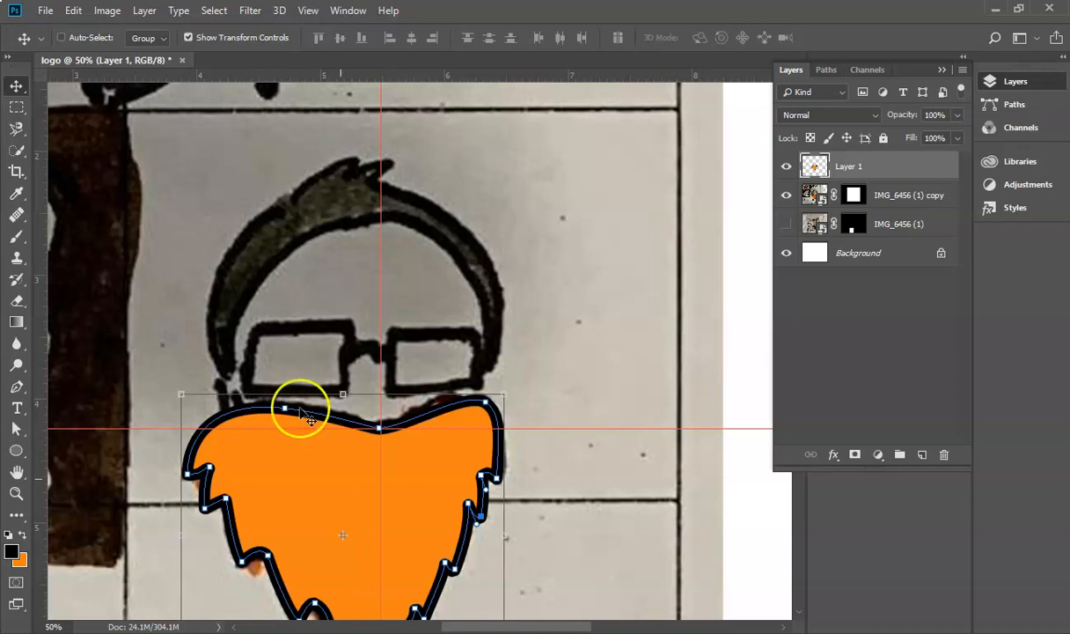
On a new layer, brush a straight black vertical line through the face's centre and a horizontal line across the top of the glasses
left_click(921, 456)
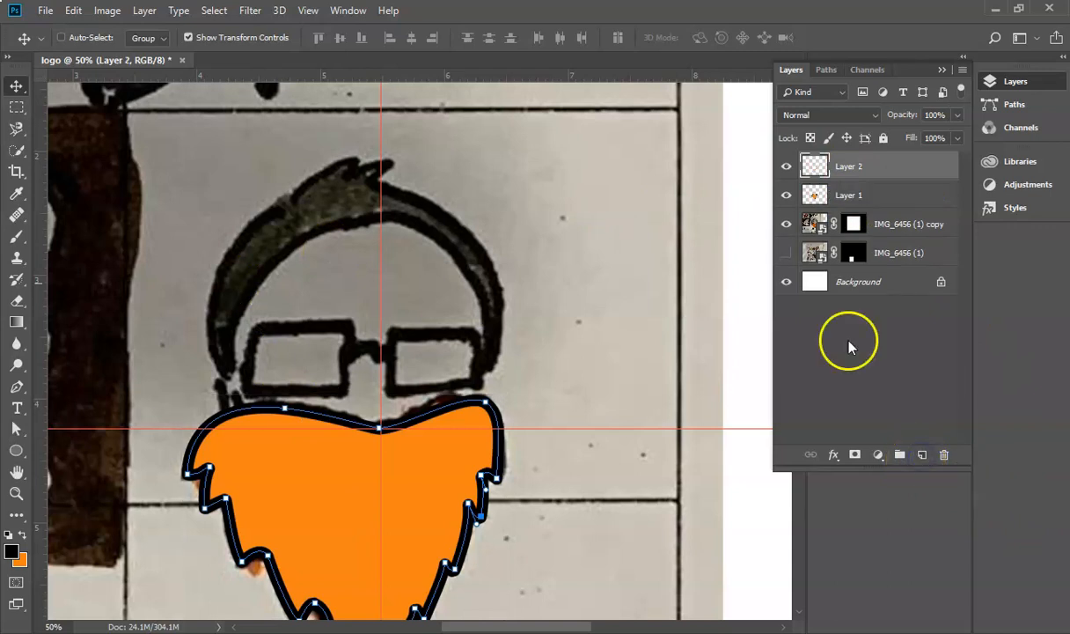
left_click(17, 236)
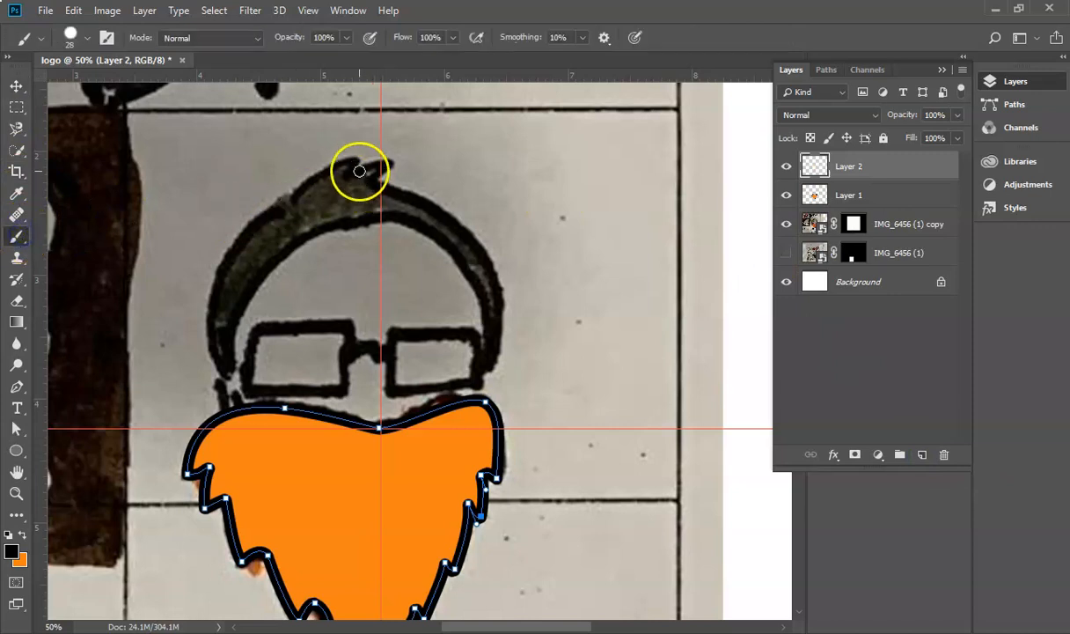
left_click(380, 118)
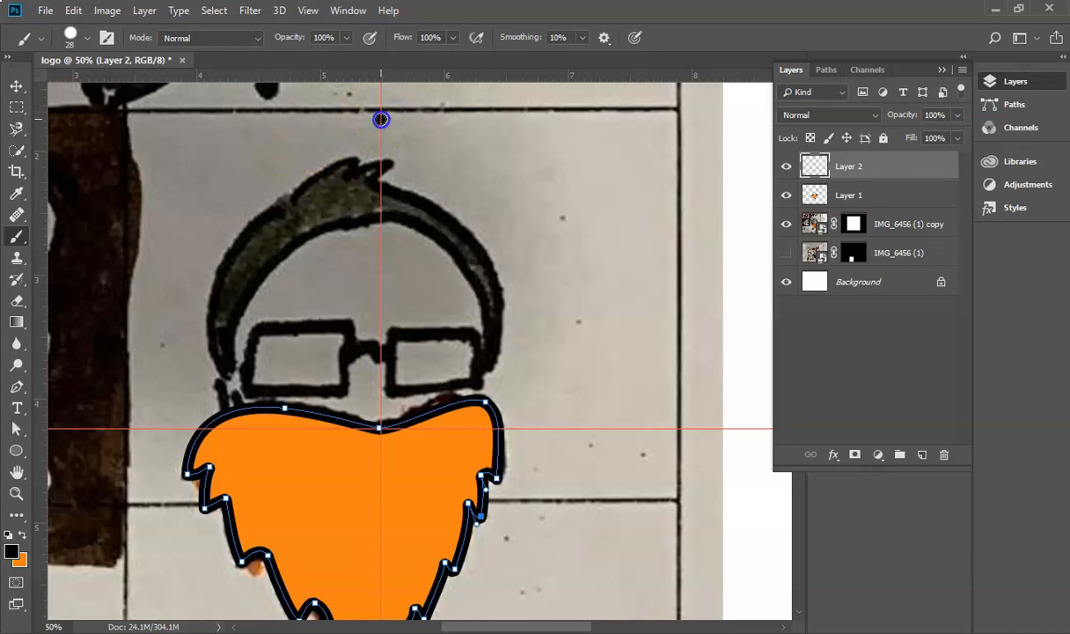
mouse_move(379, 118)
left_mouse_down()
mouse_move(354, 602)
mouse_move(364, 570)
mouse_move(344, 540)
left_mouse_up()
scroll(539, 214, "up", 1)
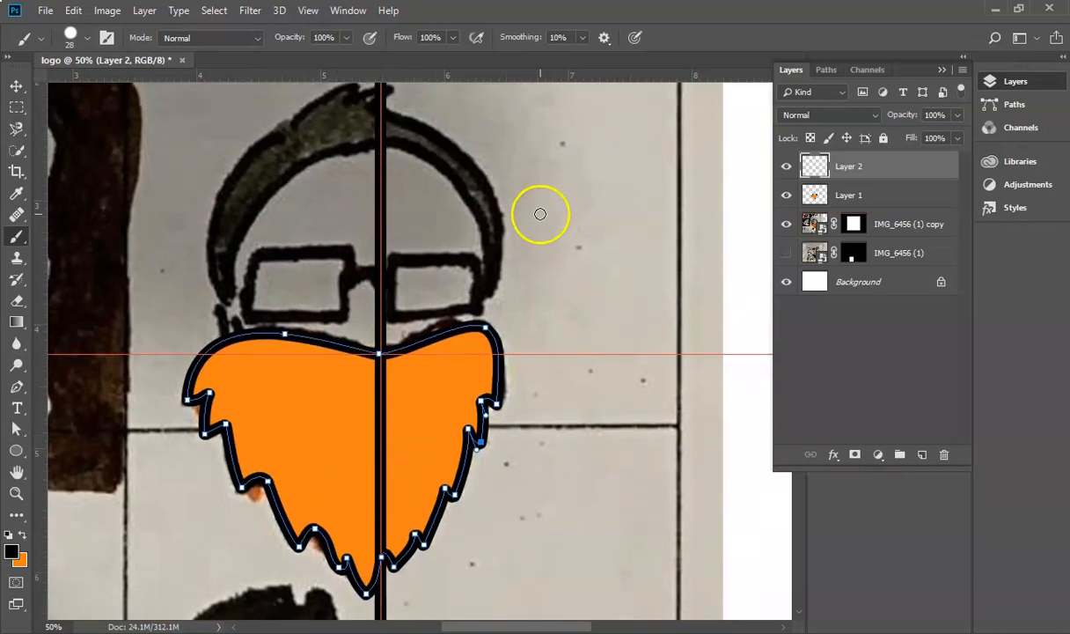
scroll(540, 214, "up", 2)
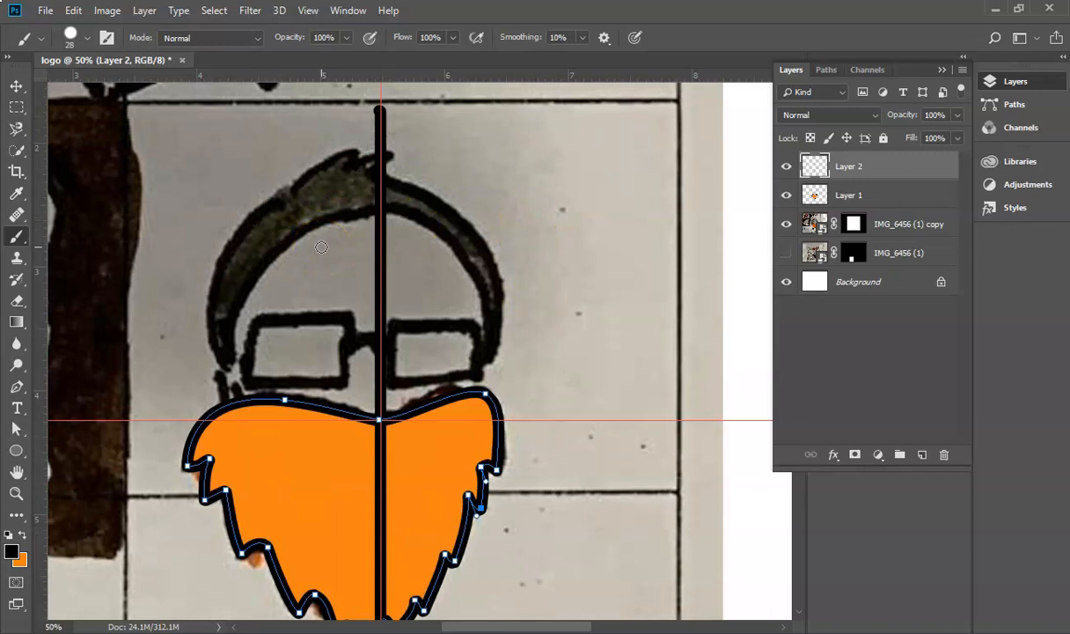
left_click(133, 332)
left_click_drag(133, 331, 630, 322)
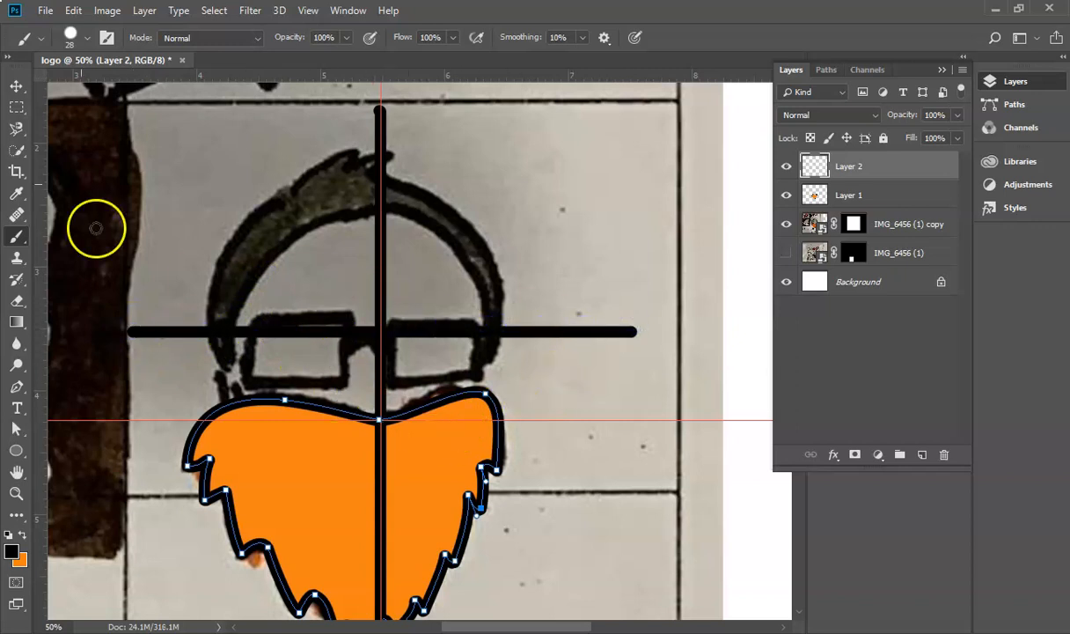
Lower the crossed lines' layer opacity to 51% and move the cross down over the lower part of the glasses
left_click(955, 115)
left_click_drag(958, 132, 921, 134)
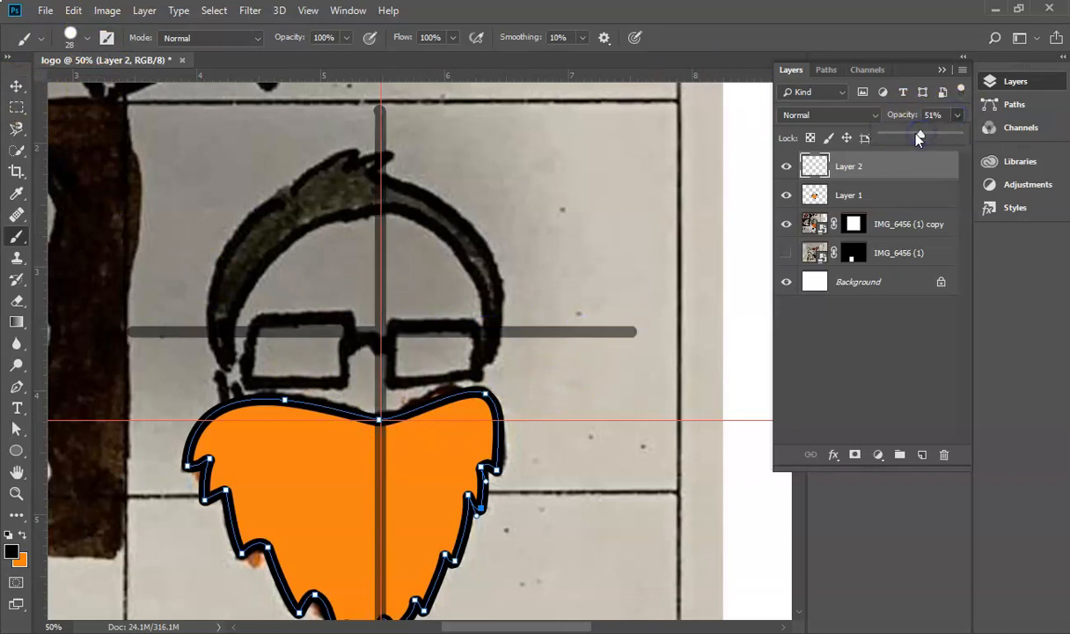
left_click(17, 86)
left_click_drag(382, 327, 344, 368)
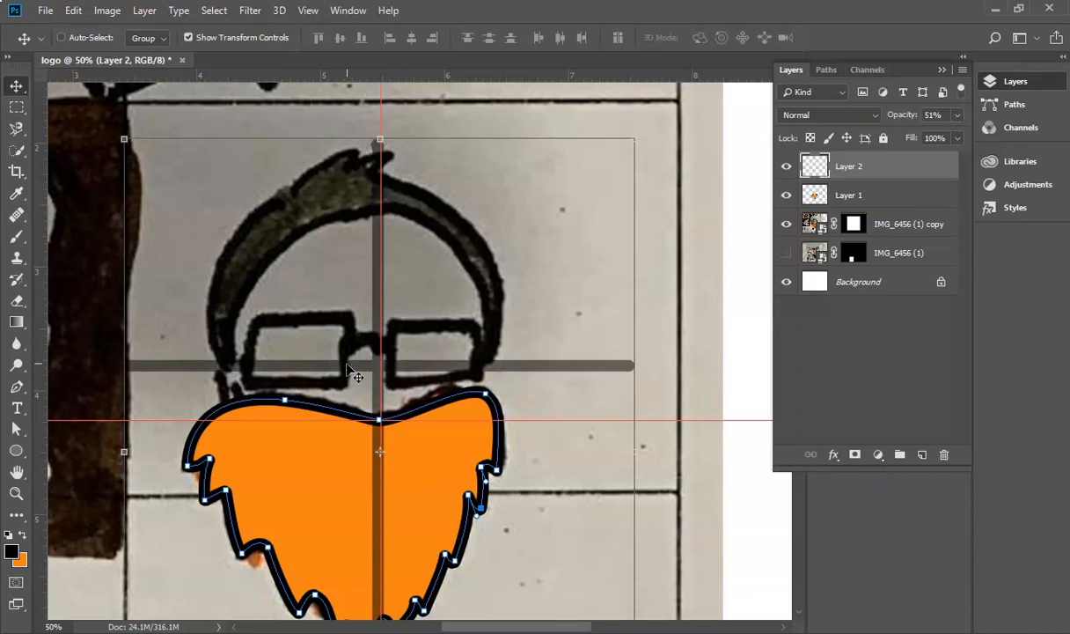
mouse_move(346, 364)
left_mouse_down()
mouse_move(349, 373)
mouse_move(346, 364)
left_mouse_up()
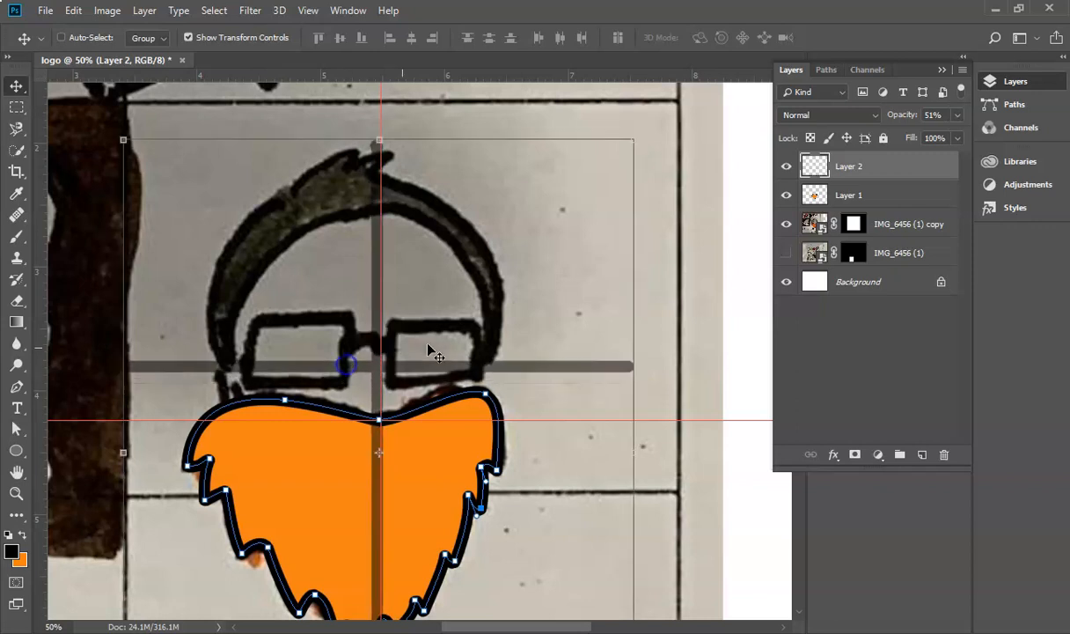
scroll(536, 396, "down", 5)
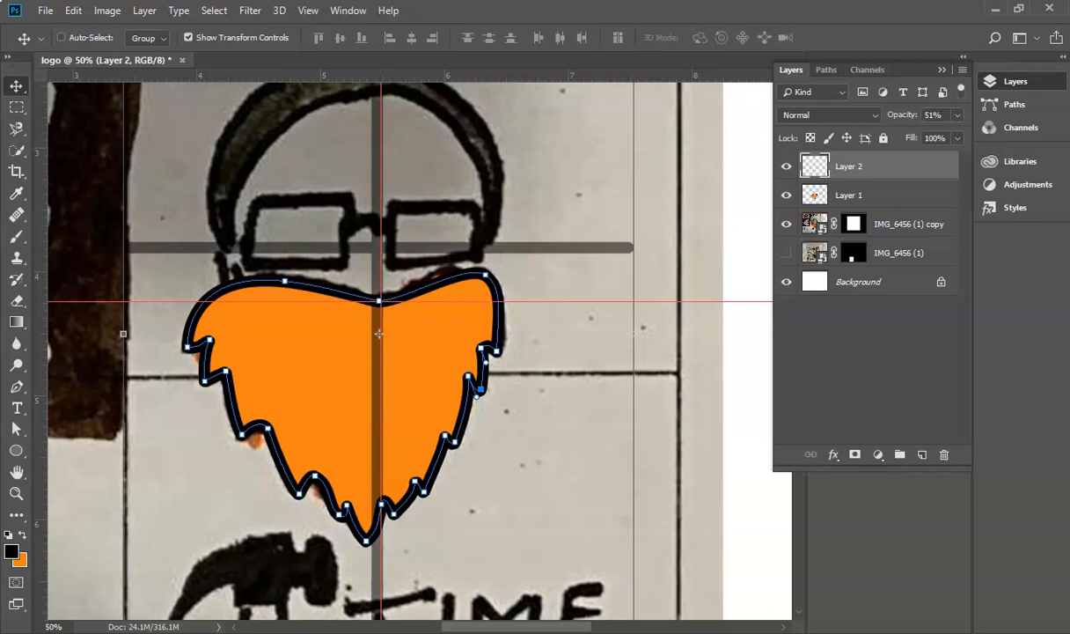
Switch to Schoology in the browser, read the Logo mockup assignment in the Unit 3: Logo and Branding folder, and return to Photoshop
left_click_drag(0, 528, 510, 68)
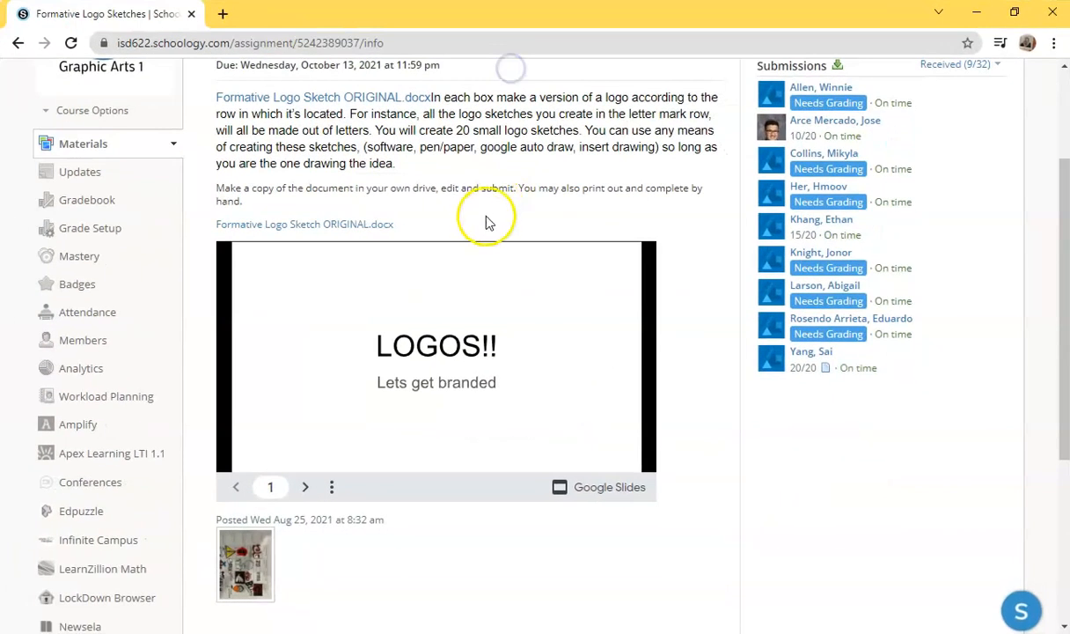
scroll(432, 285, "up", 2)
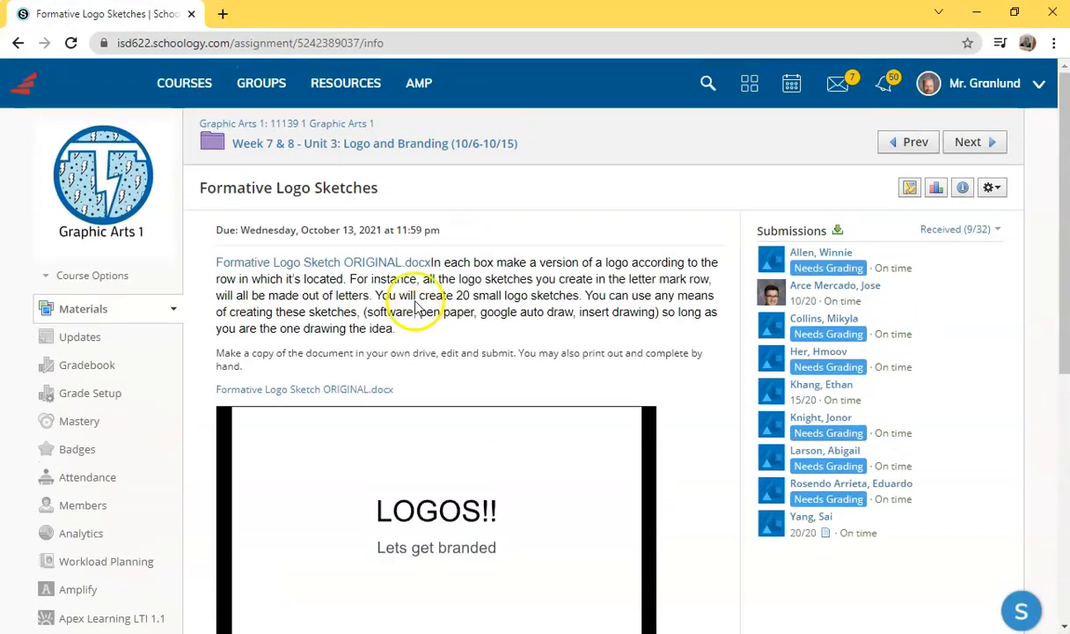
left_click(310, 156)
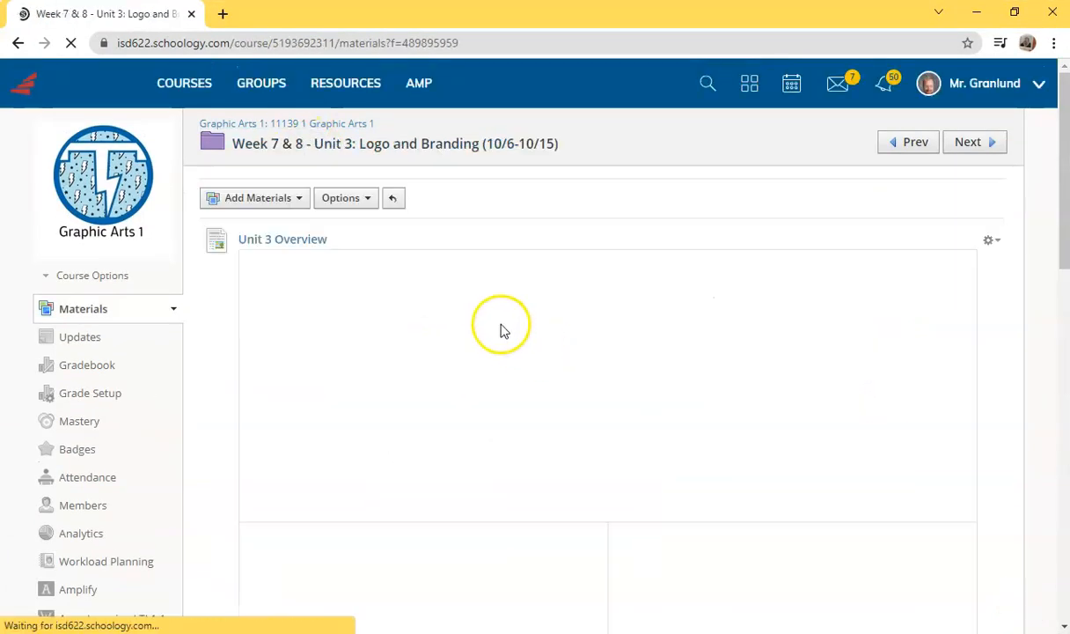
scroll(436, 324, "down", 9)
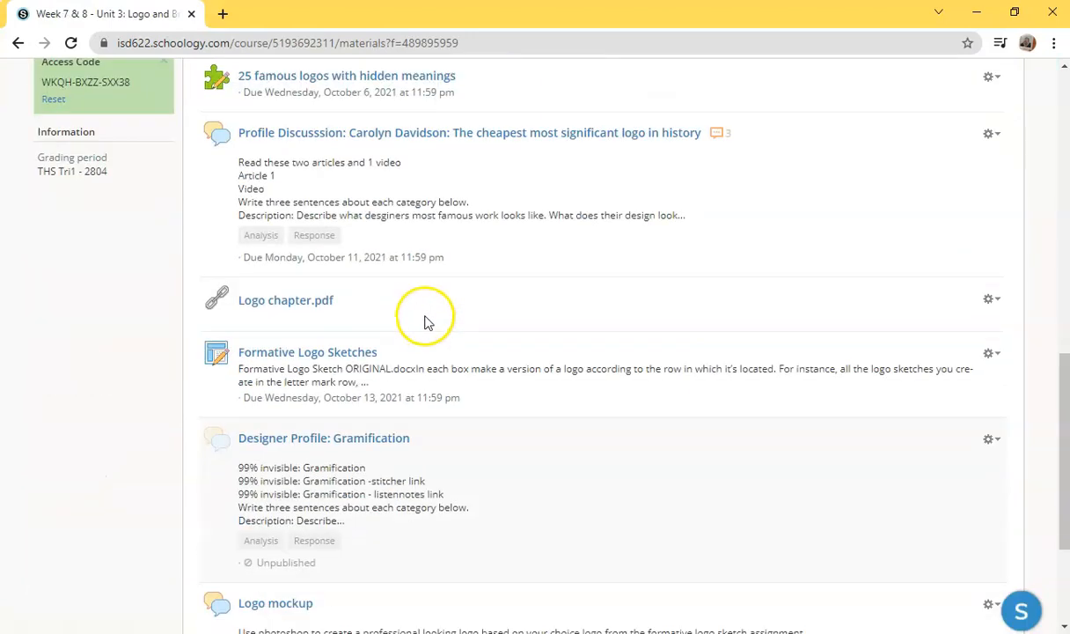
scroll(425, 322, "down", 3)
left_click(280, 403)
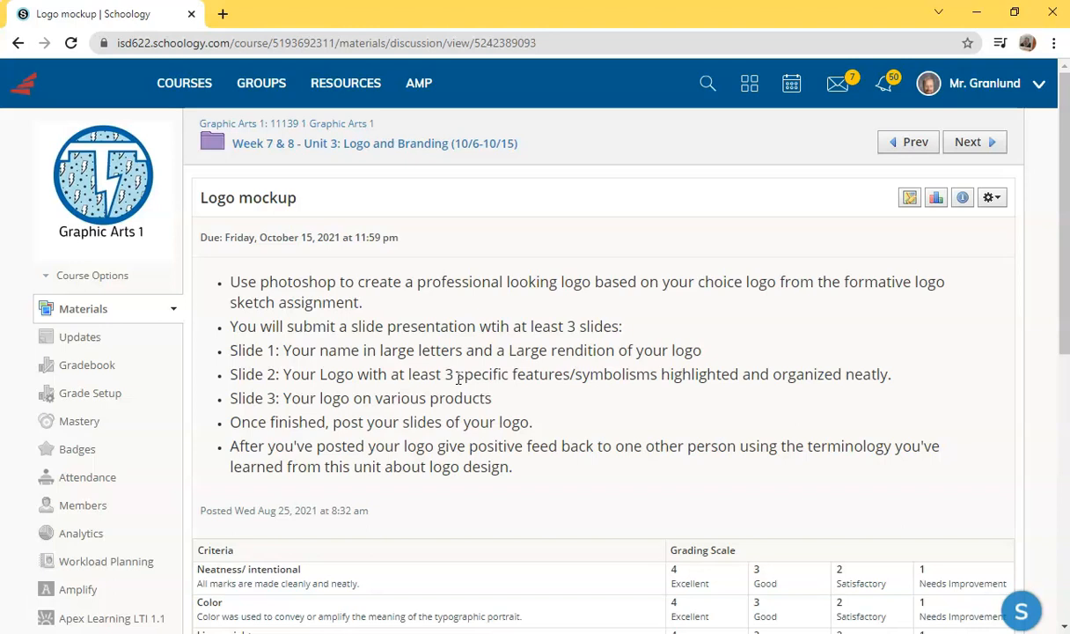
left_click(975, 13)
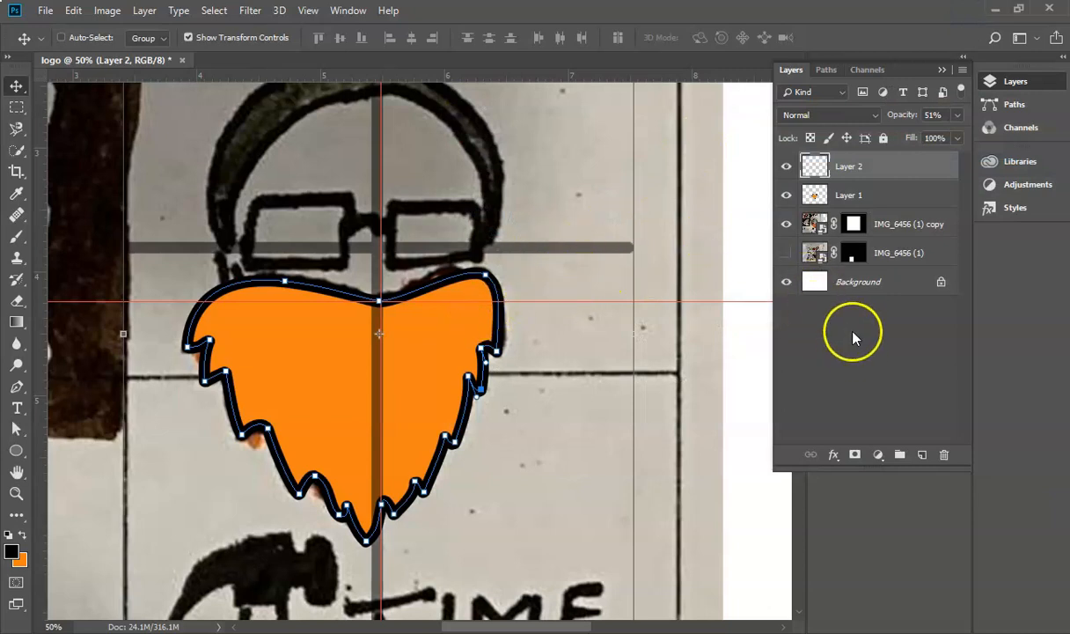
Hide the IMG_6456 (1) copy sketch layer and create a text box in the blank area beside the cross with 12 pt text
left_click(786, 224)
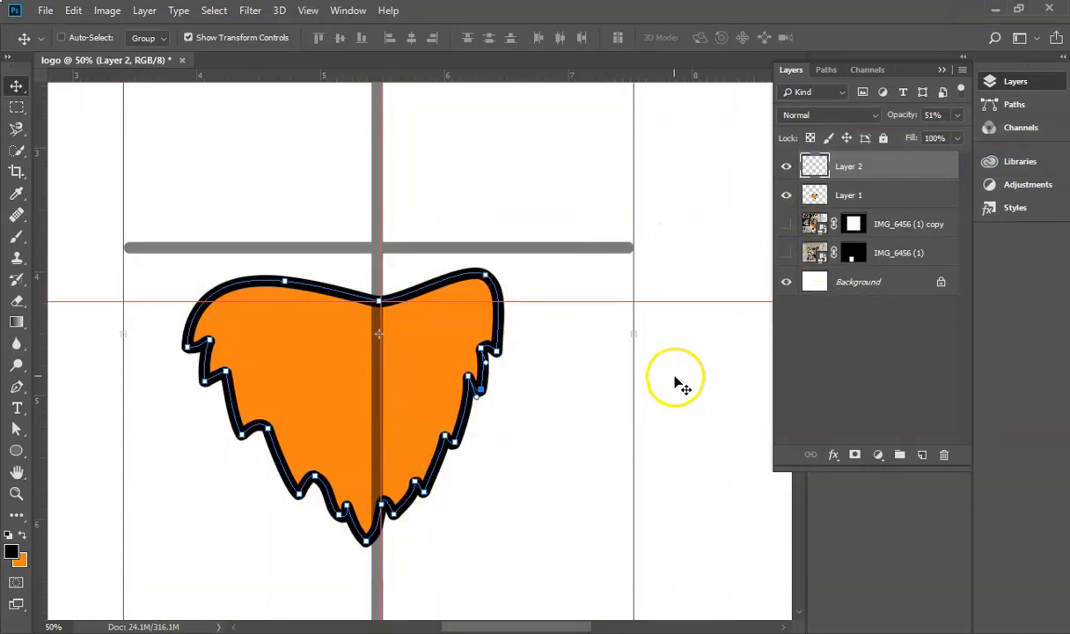
scroll(572, 350, "up", 1)
scroll(572, 350, "up", 1)
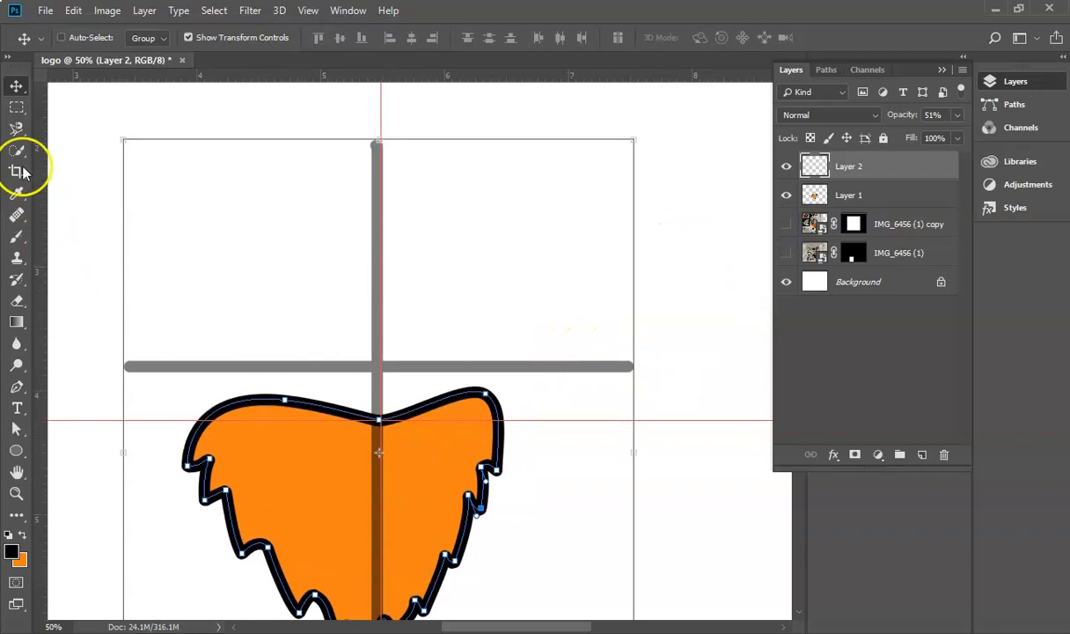
left_click(17, 408)
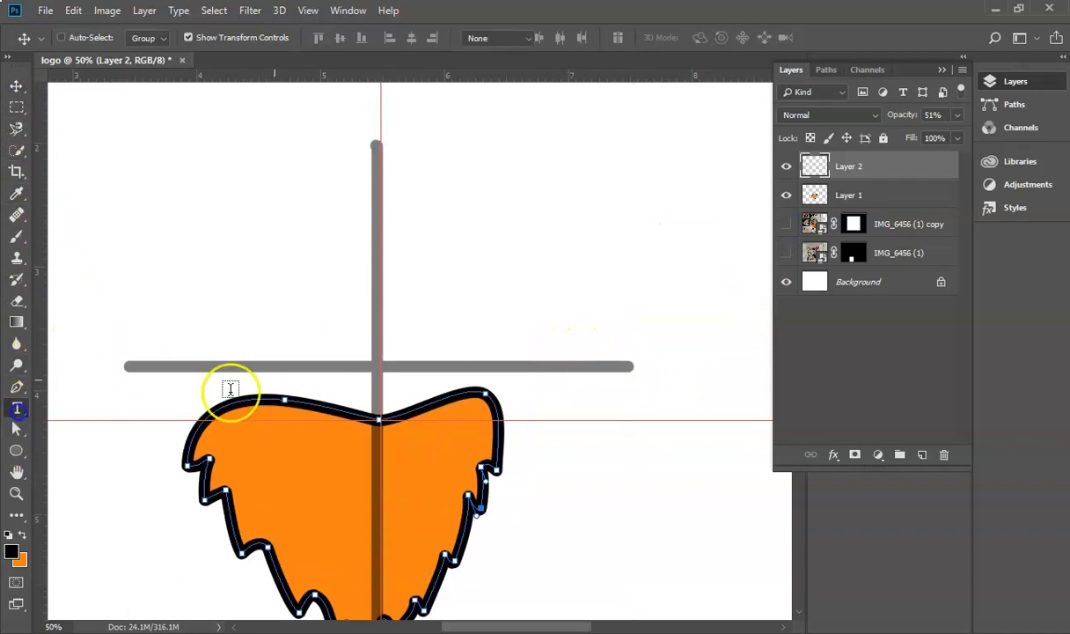
left_click_drag(606, 171, 762, 303)
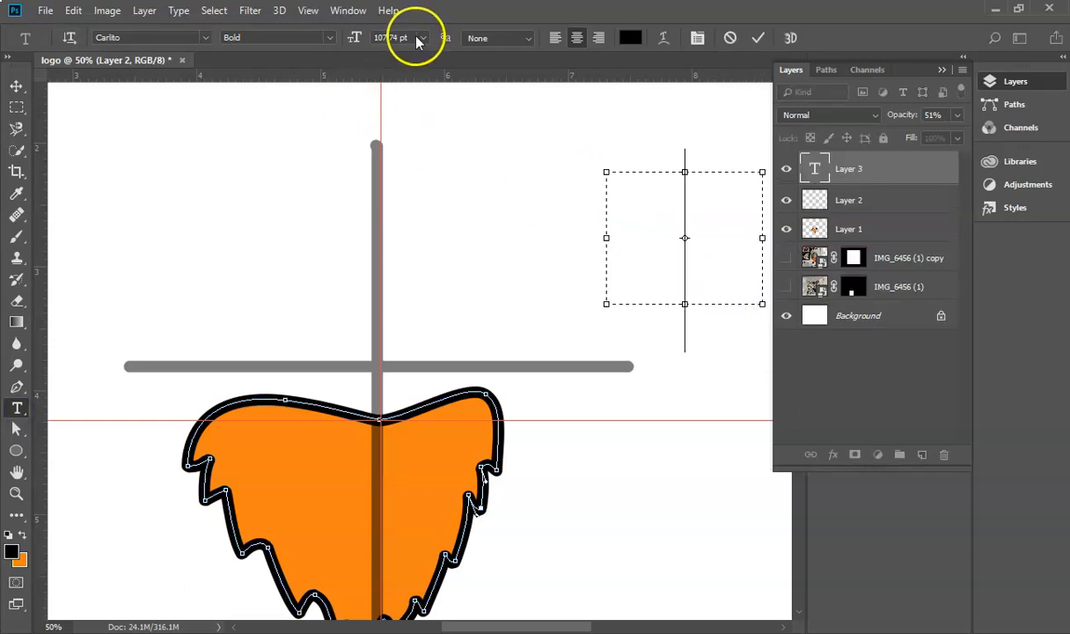
left_click(423, 38)
left_click(414, 135)
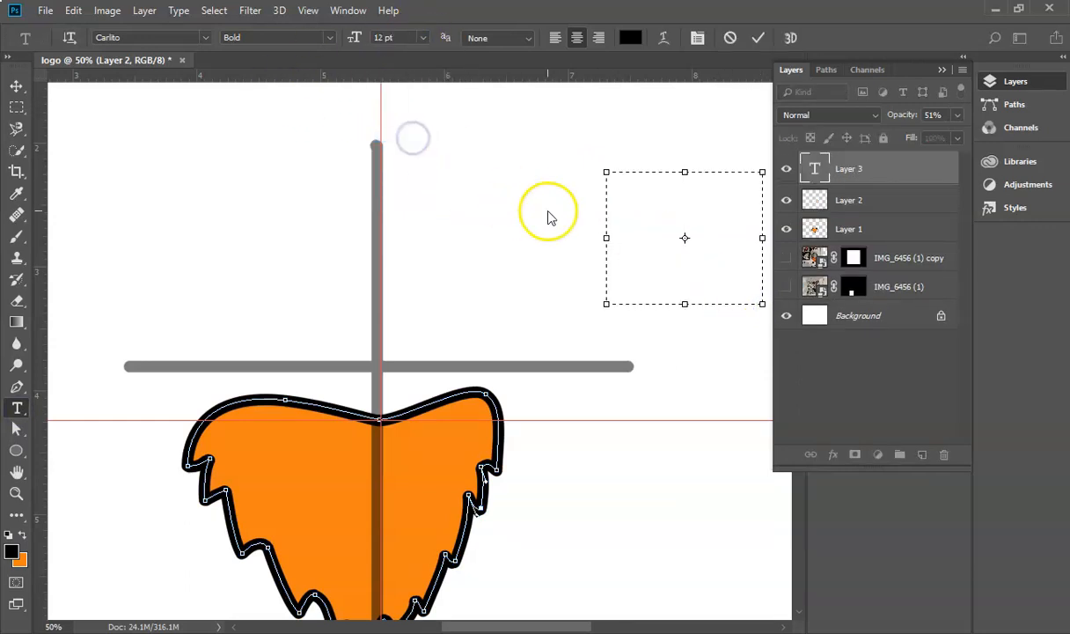
Enter the text "DESCRIBING YOUR LOGOG SYMBOLISM" in the text box
type("DESCRIV")
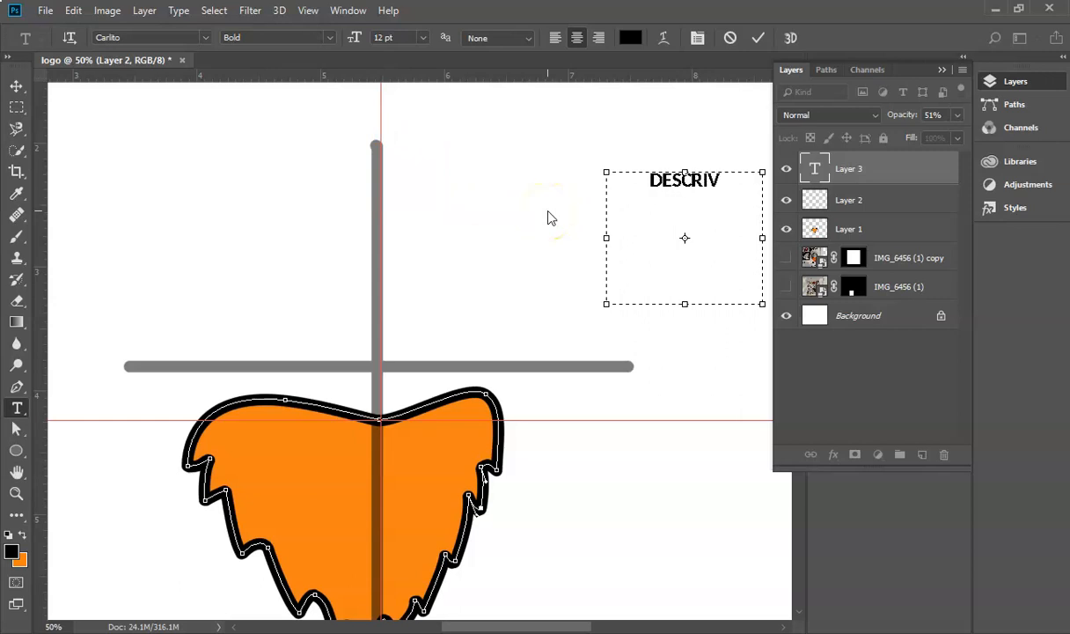
key("BackSpace")
type("BE")
key("BackSpace")
type("ING")
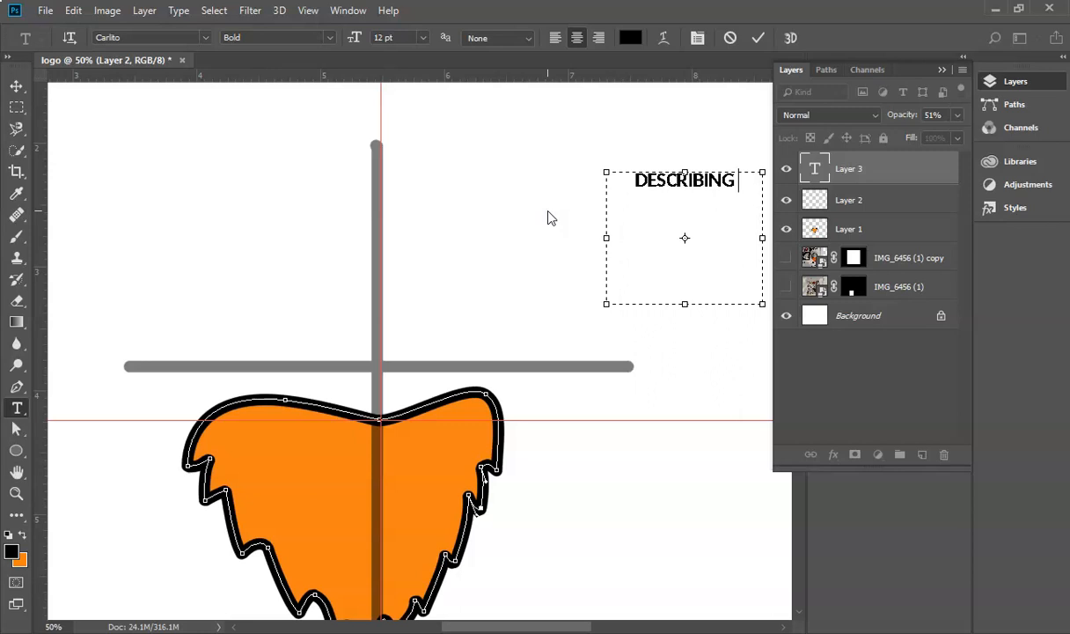
type(" YOUR")
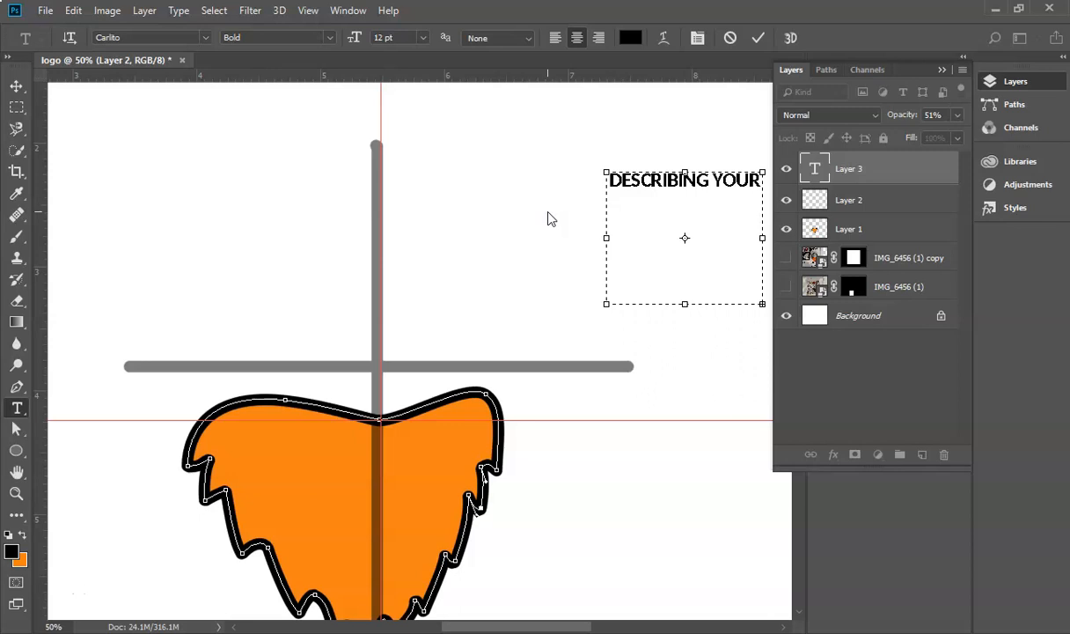
Left-align the text, extend its box downward and set the leading of all its lines to Auto
left_click(556, 38)
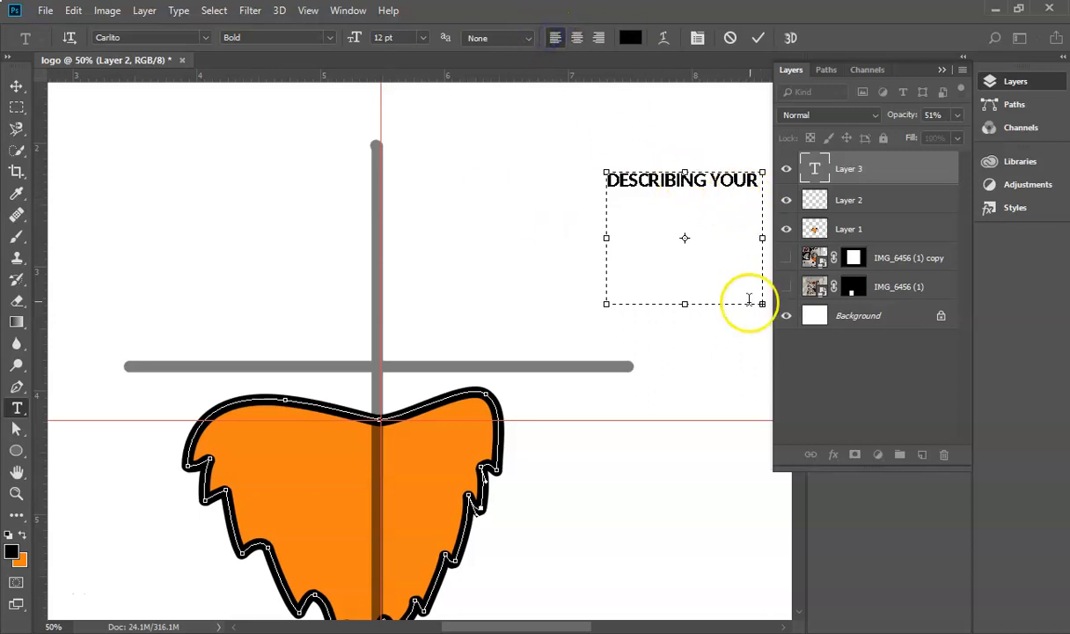
left_click_drag(684, 305, 691, 554)
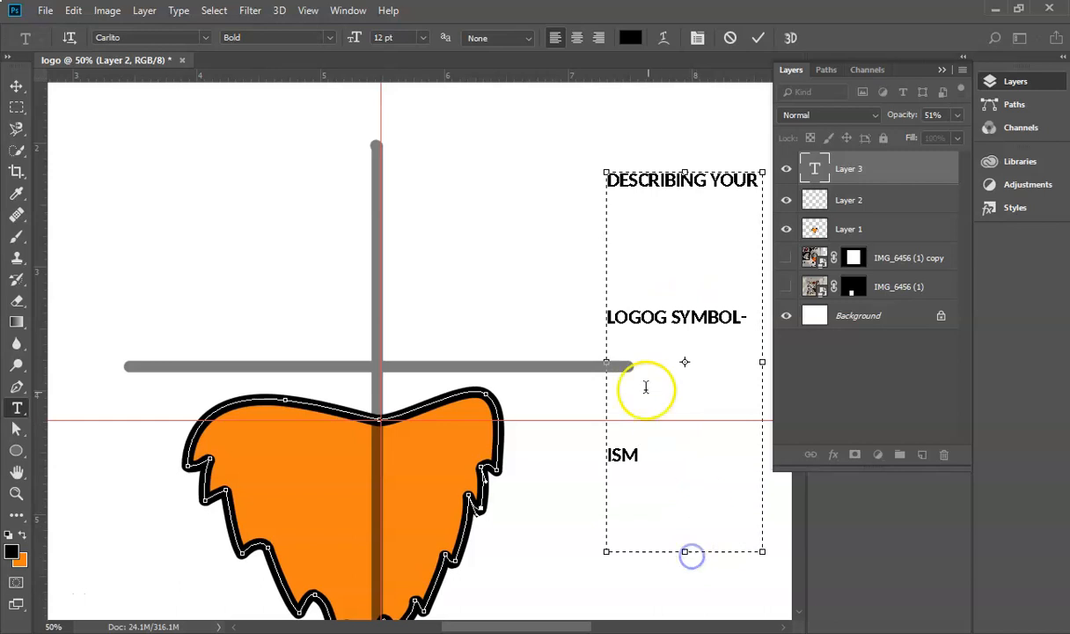
left_click_drag(639, 448, 566, 186)
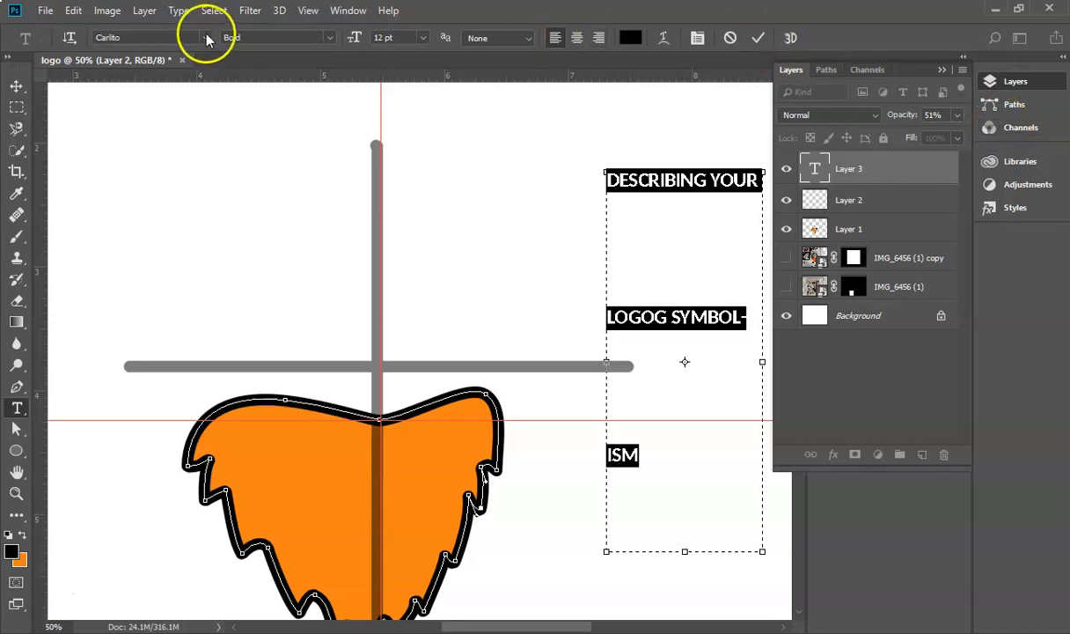
left_click(697, 37)
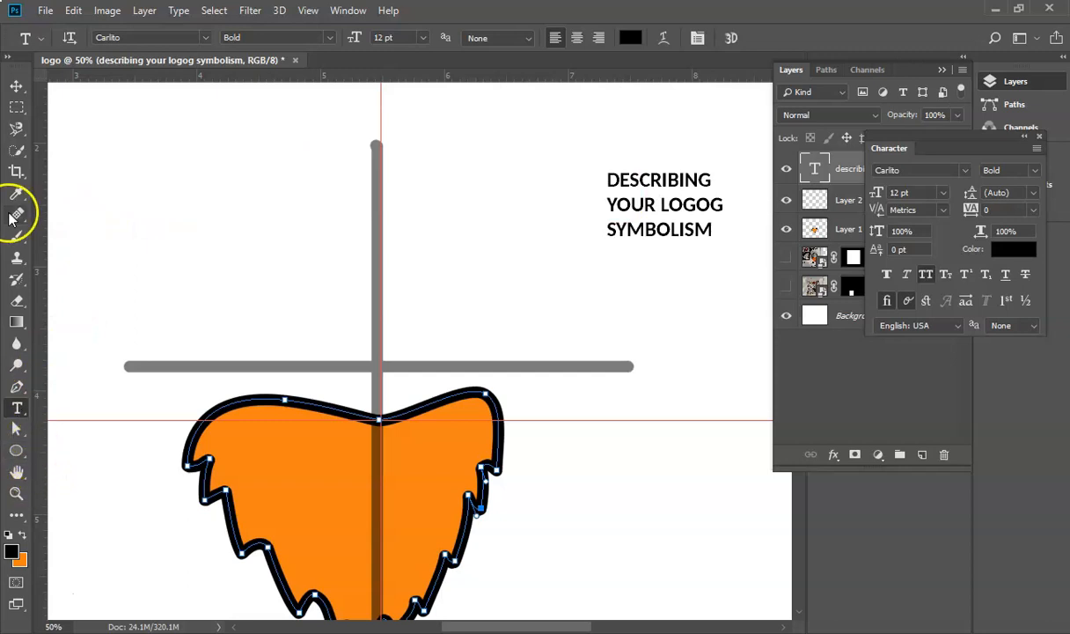
Move the symbolism text box beside the beard and paint a horizontal brush line on Layer 2 linking the beard to the text
left_click(16, 85)
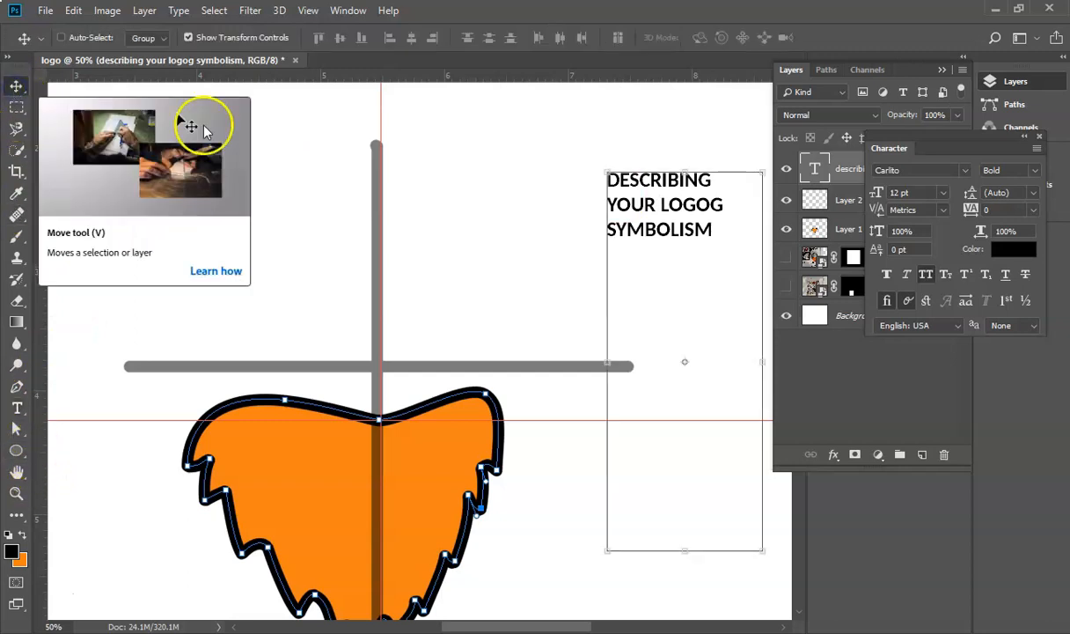
left_click_drag(656, 181, 613, 432)
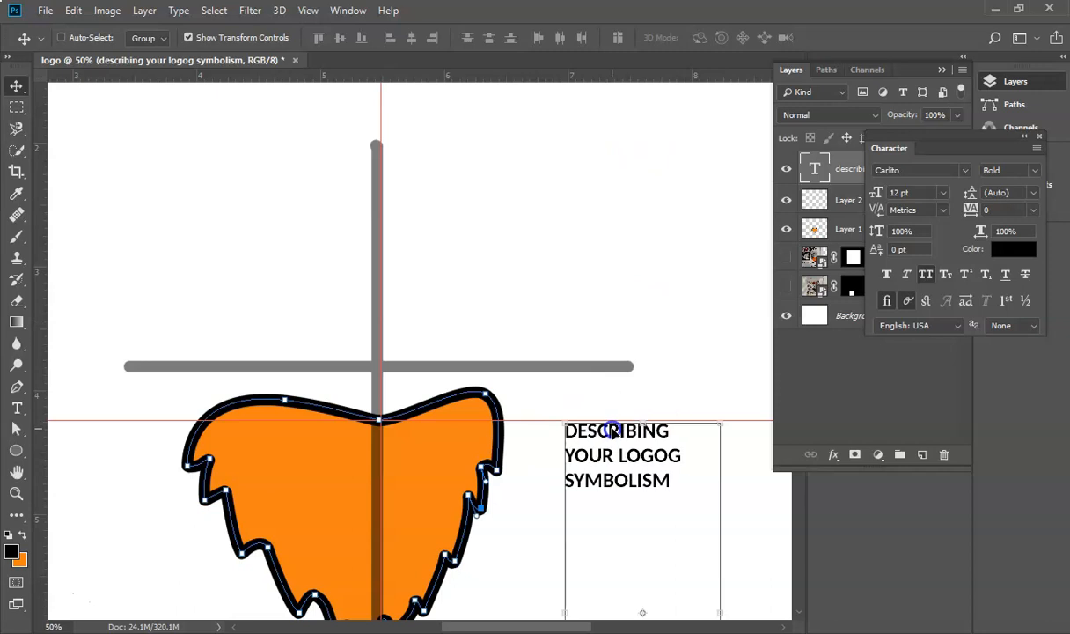
left_click(16, 236)
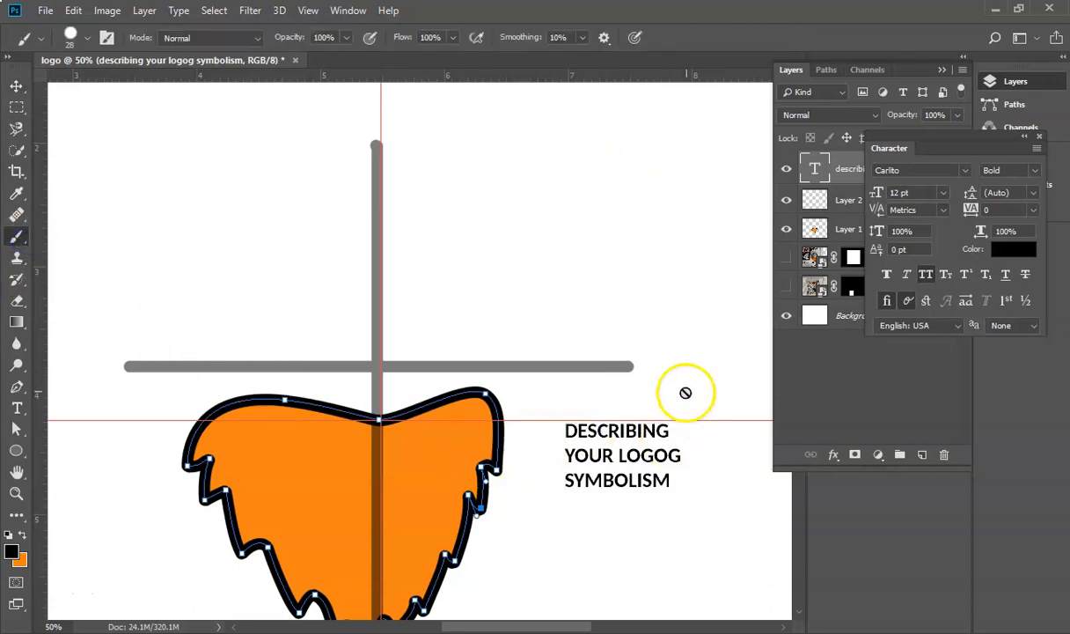
left_click(815, 202)
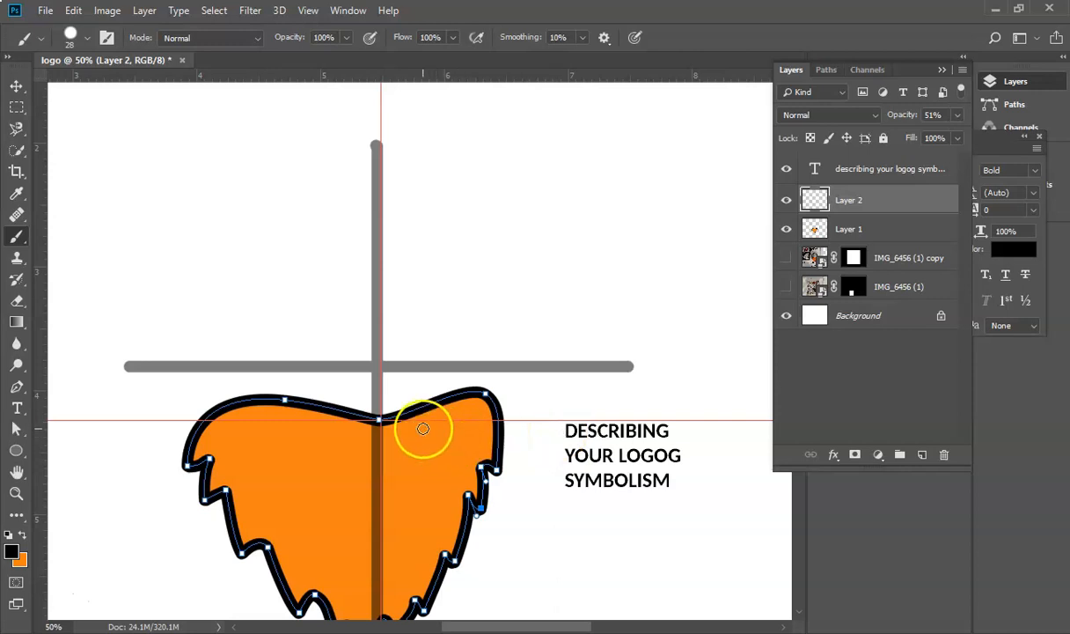
left_click_drag(423, 428, 556, 429)
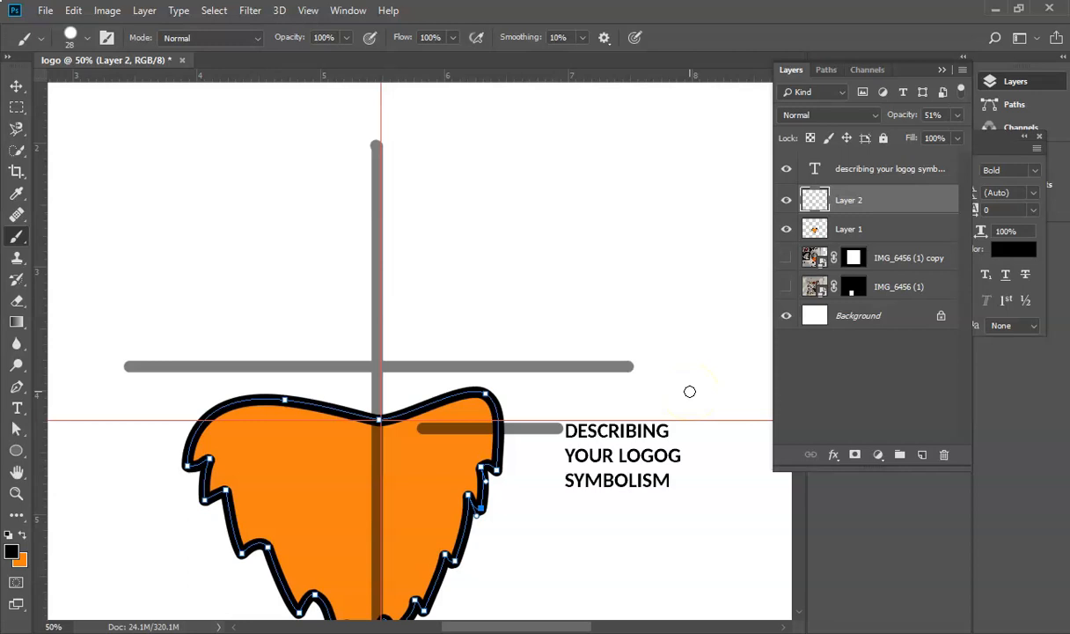
Switch to Schoology in the browser and read the Logo mockup requirement for showing the logo on various products
left_click(641, 363)
key("alt+Tab")
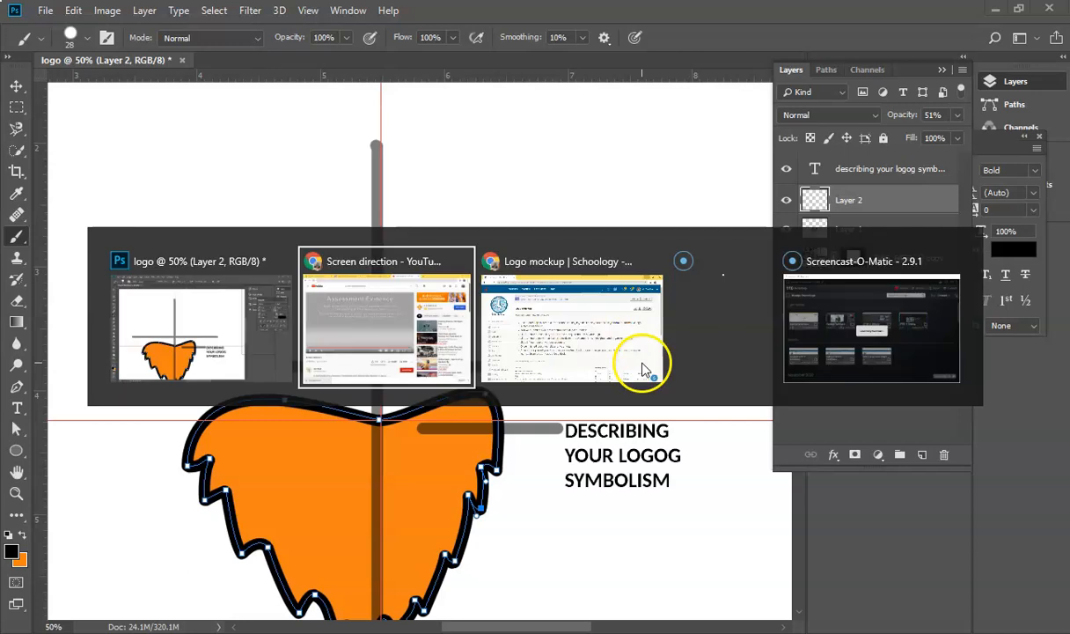
left_click(534, 341)
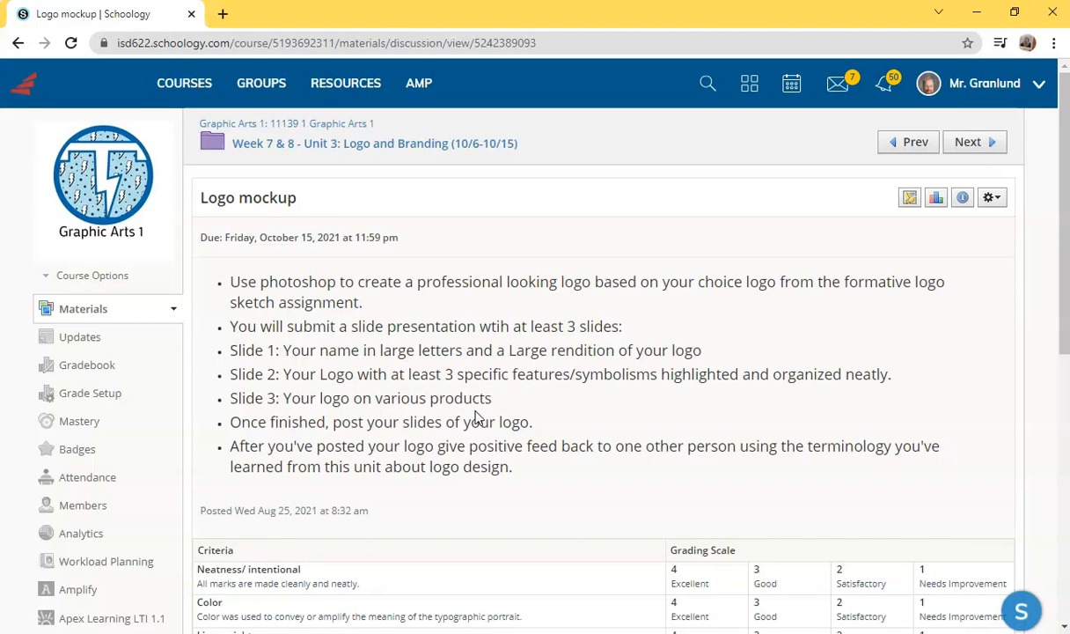
Search Google Images for "blank coffee mugs" in a new browser tab
left_click(222, 14)
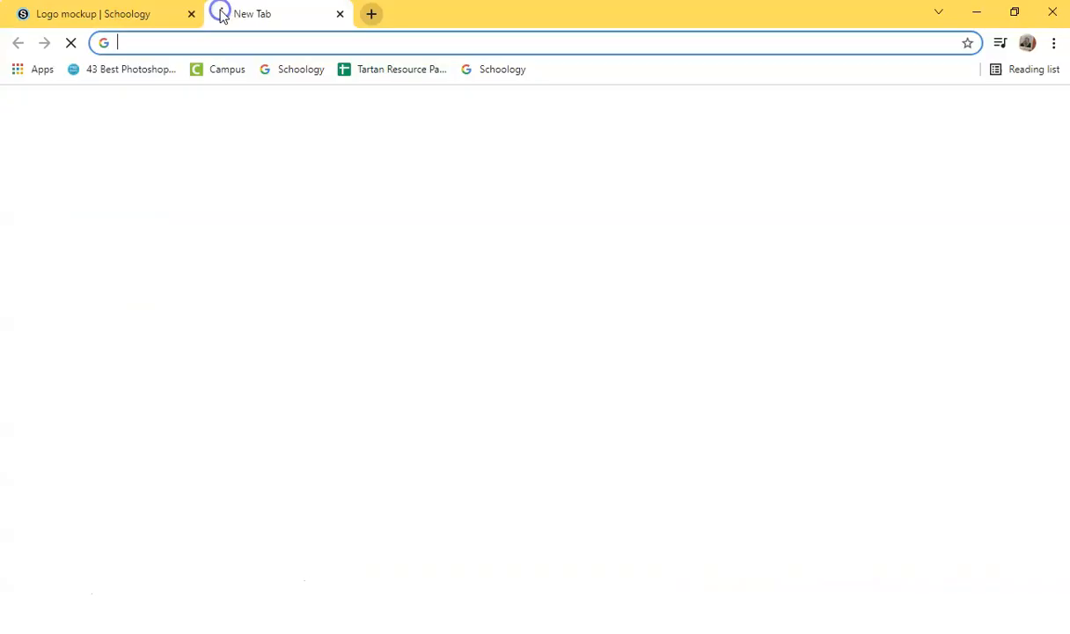
left_click(453, 350)
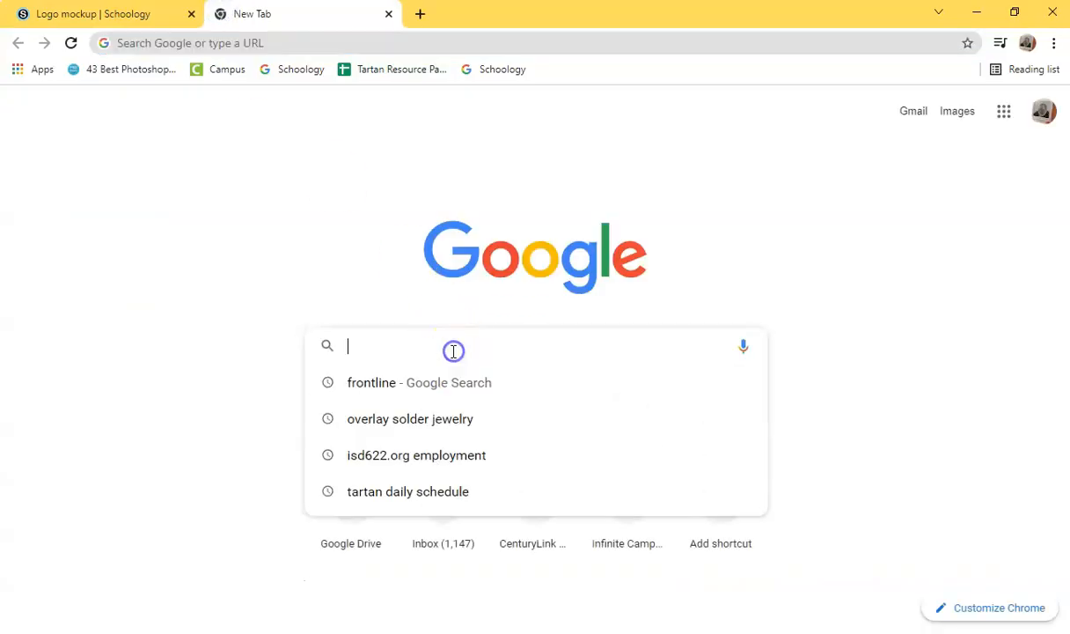
type("blan")
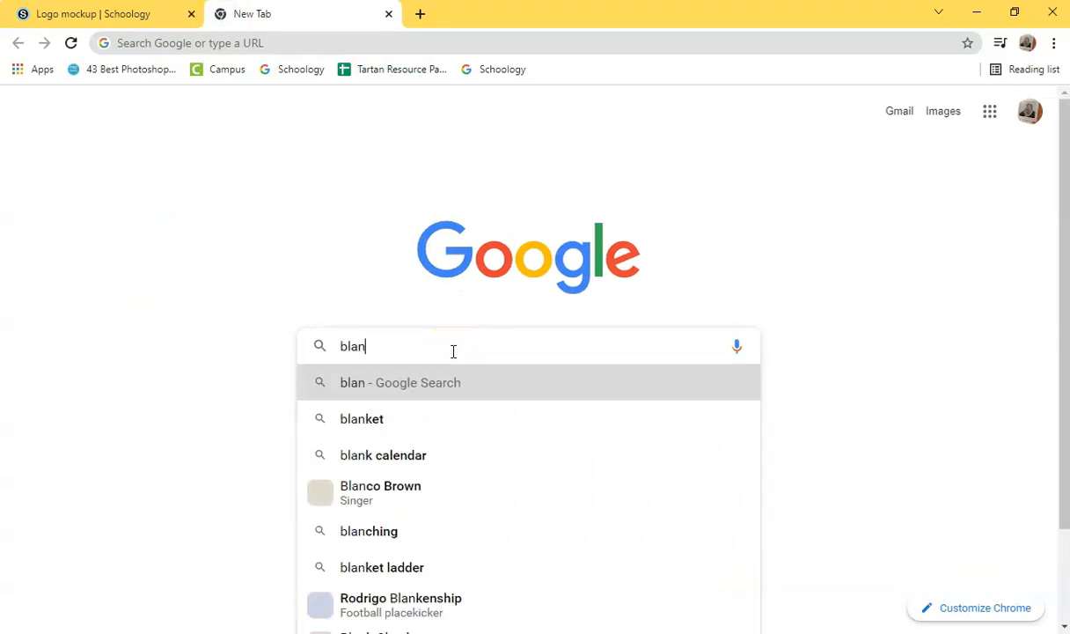
type("k coffee mu")
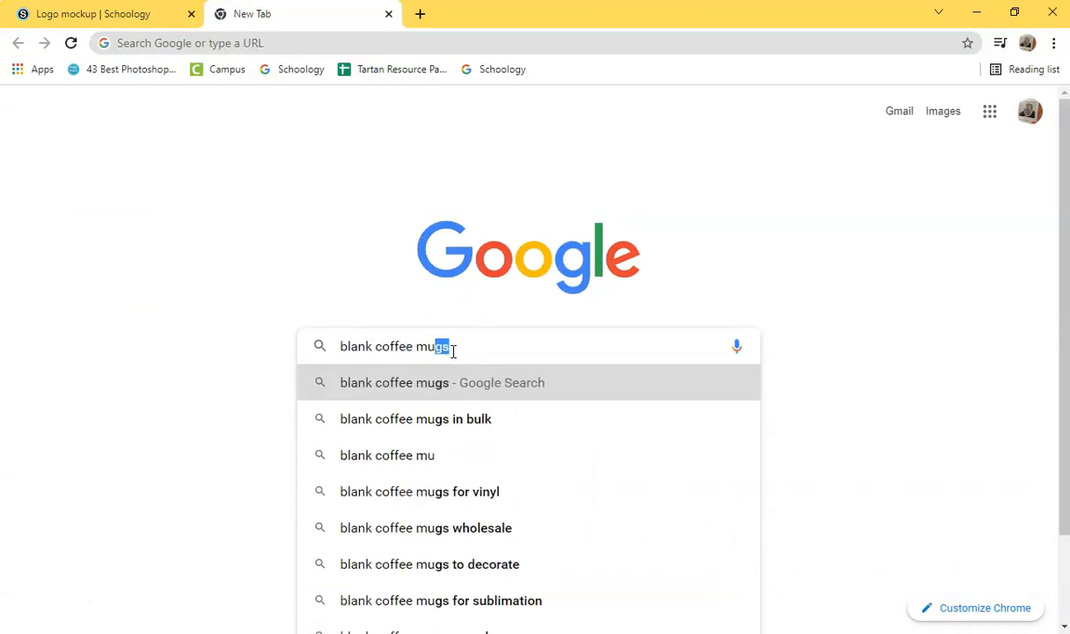
key("Return")
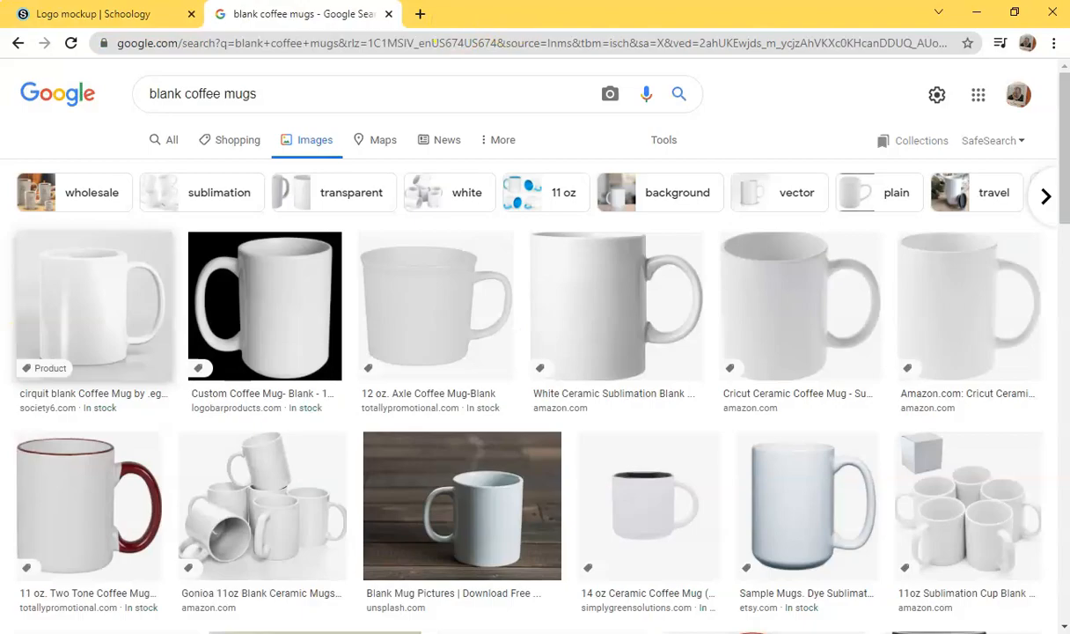
Return to Photoshop, paste the copied white mug image on a new layer, scale it to about 257% and place it above the text
left_click(977, 12)
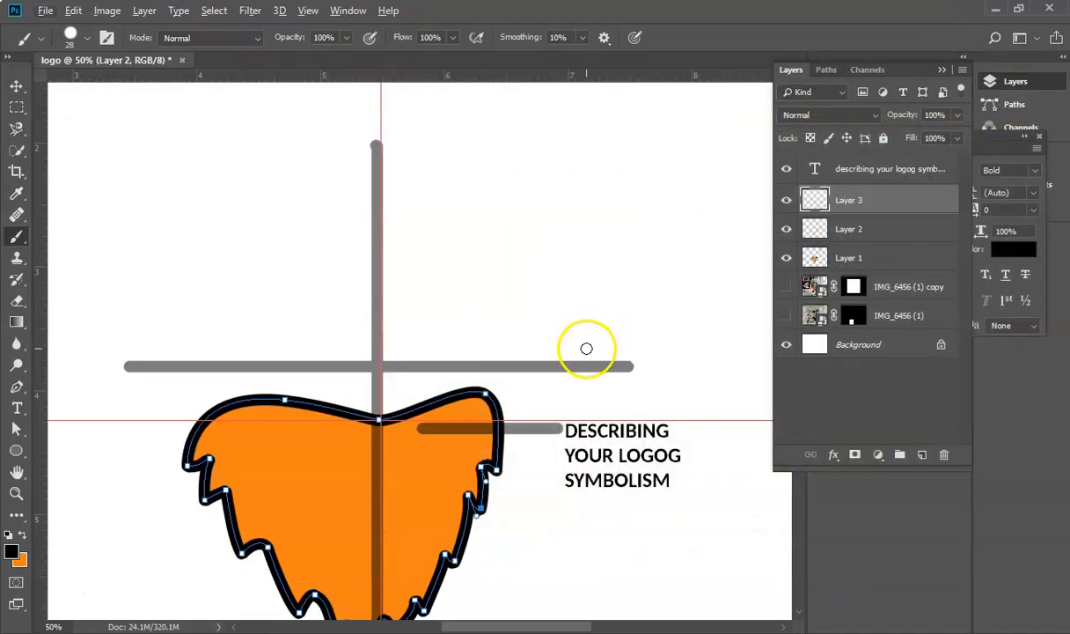
key("ctrl+v")
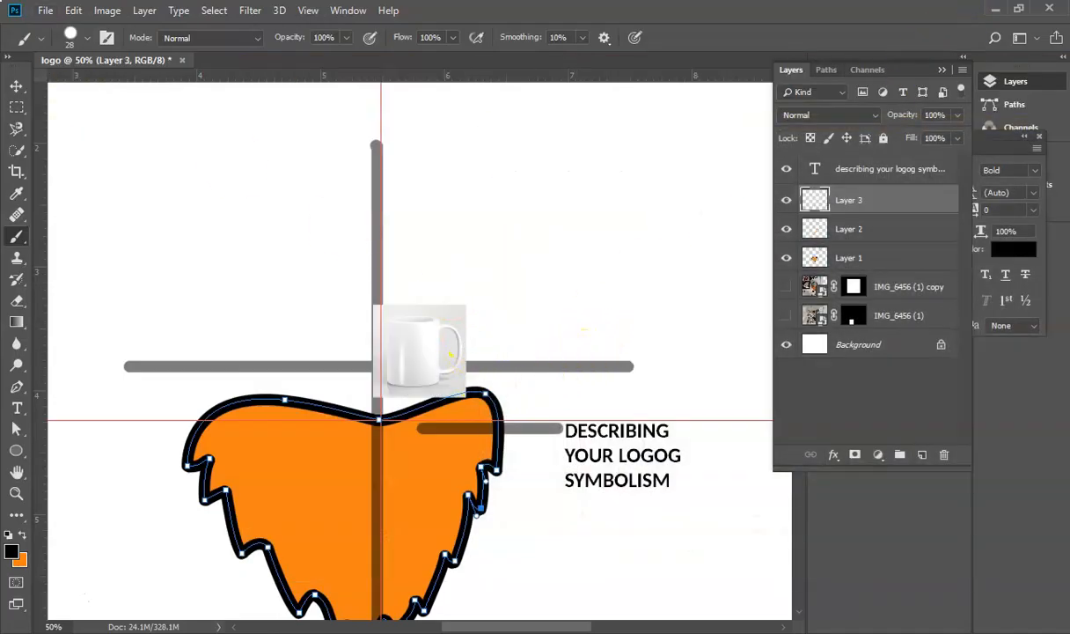
left_click(17, 86)
left_click_drag(467, 306, 656, 203)
left_click_drag(492, 255, 572, 235)
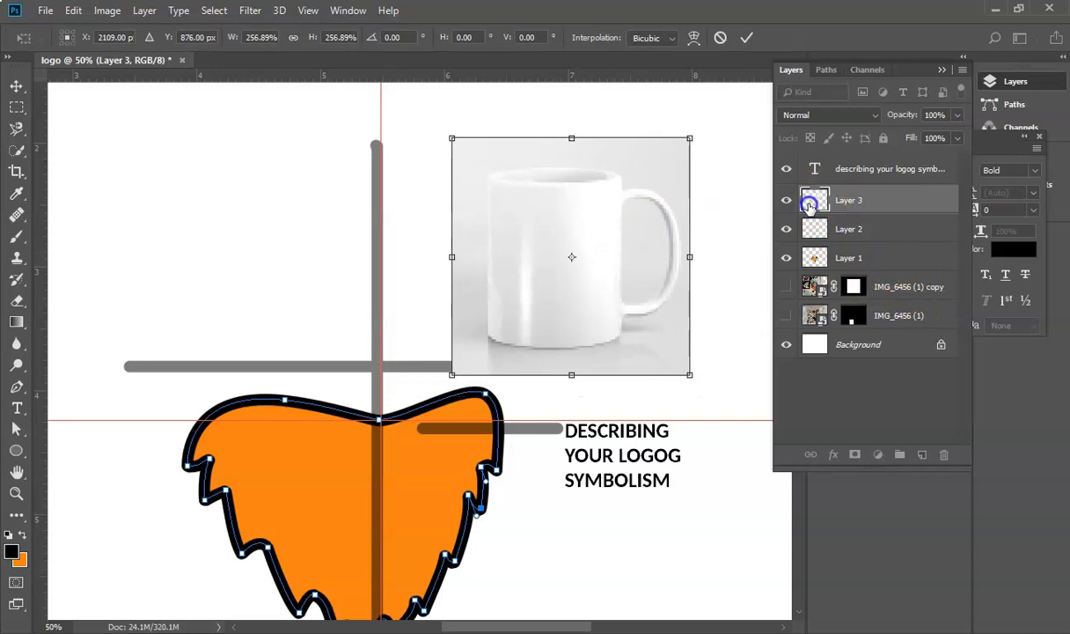
left_click(746, 37)
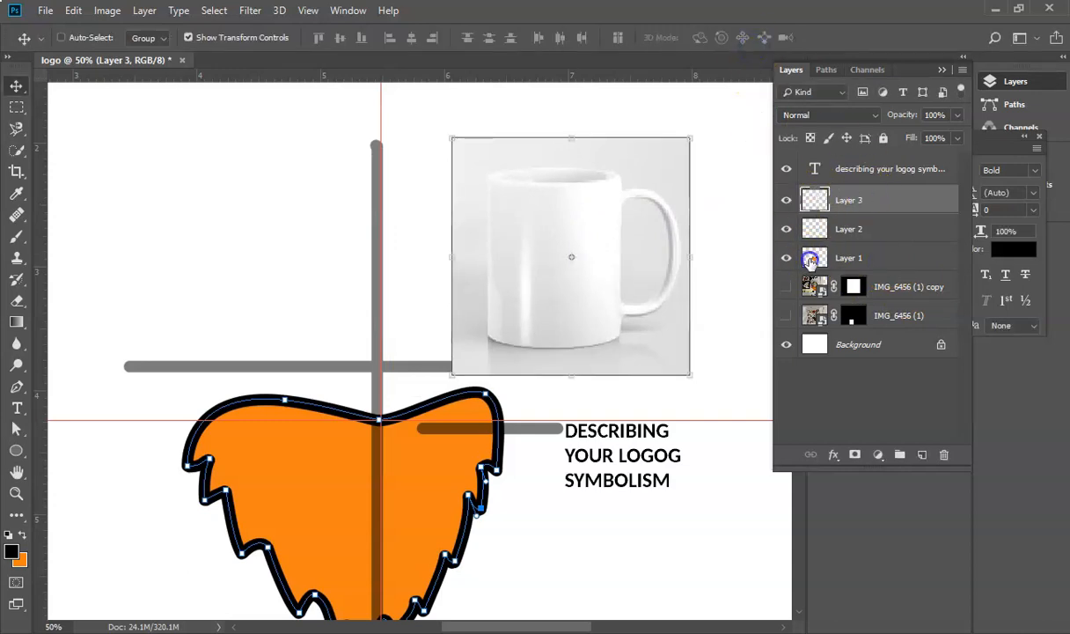
Scale the beard on Layer 1 down to about 53% and move it over the mug image
left_click(814, 257)
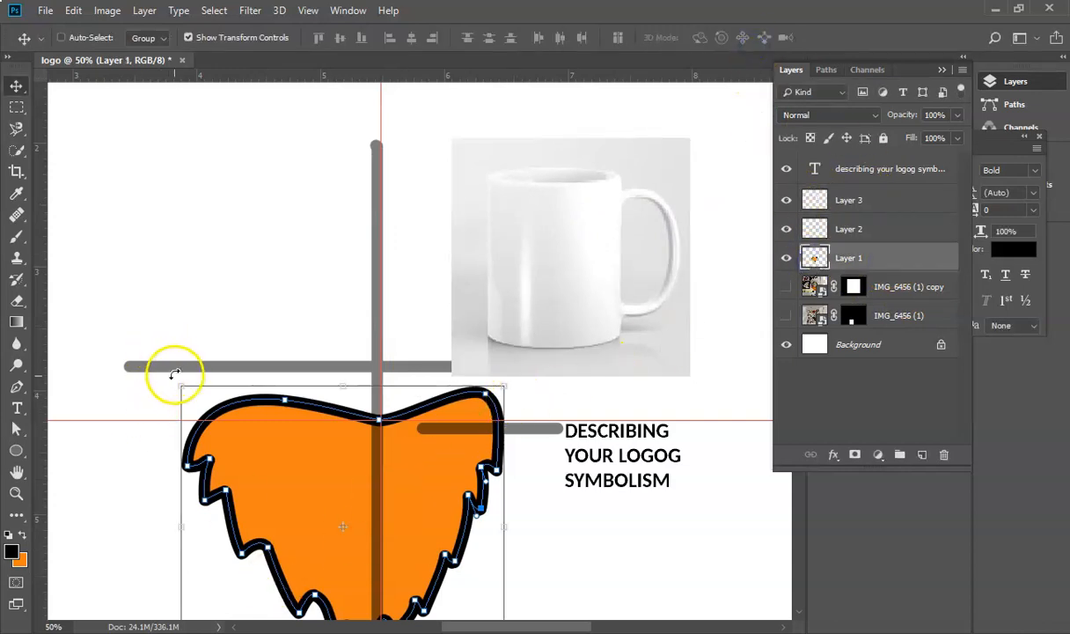
left_click_drag(180, 383, 340, 511)
left_click_drag(401, 555, 546, 262)
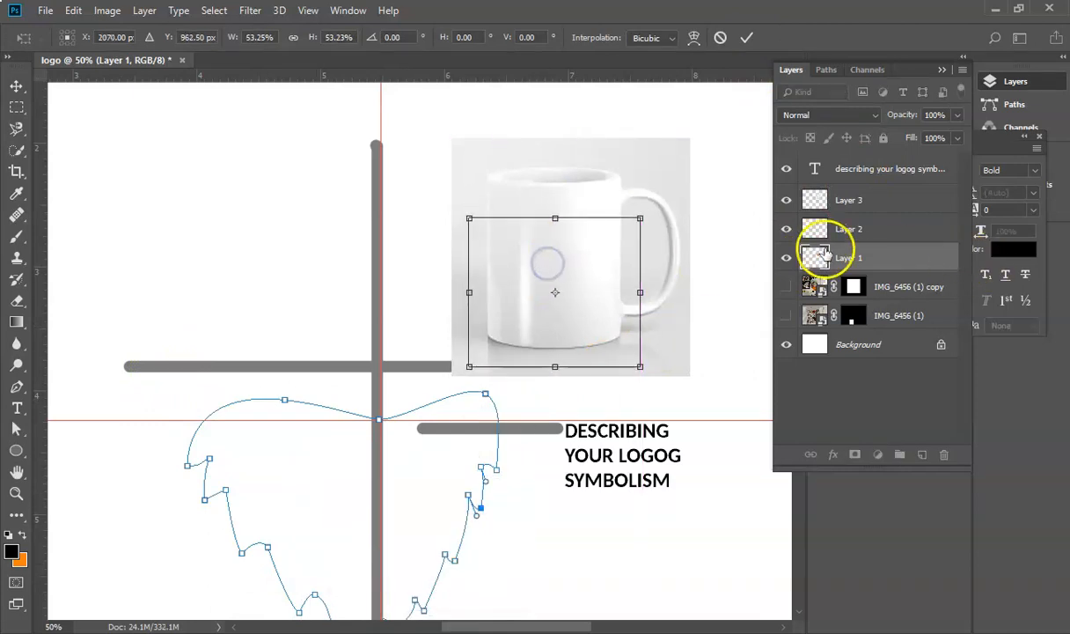
left_click(808, 173)
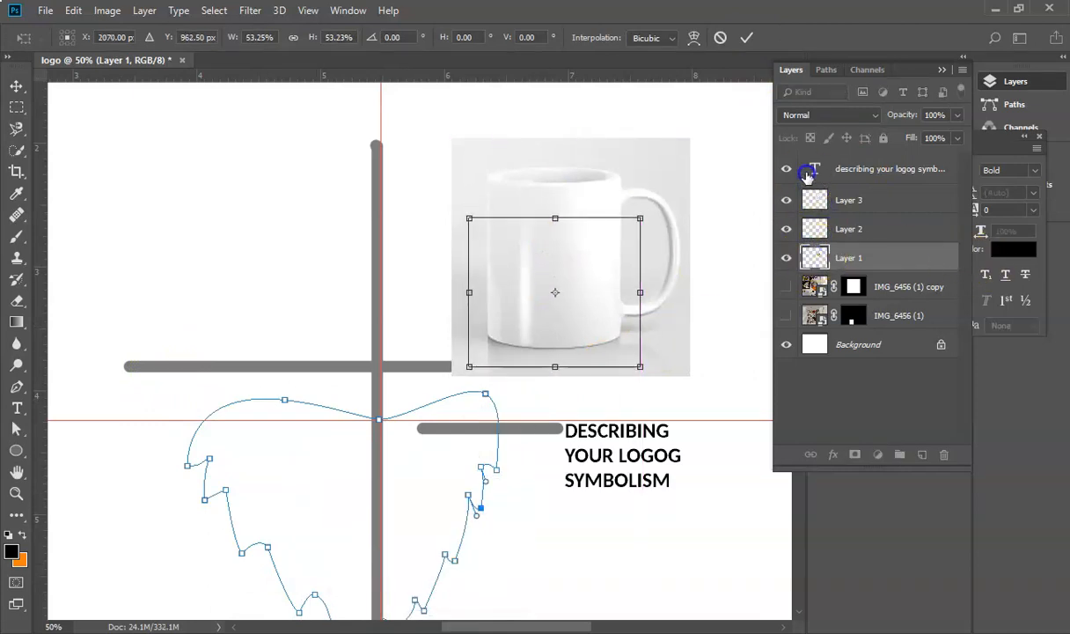
left_click(746, 37)
Move Layer 1 above Layer 3, scale the beard to about 65% and position it on the lower front of the mug
left_click_drag(814, 257, 786, 187)
left_click(469, 218)
left_click_drag(469, 218, 529, 271)
left_click_drag(610, 330, 584, 306)
left_click(746, 37)
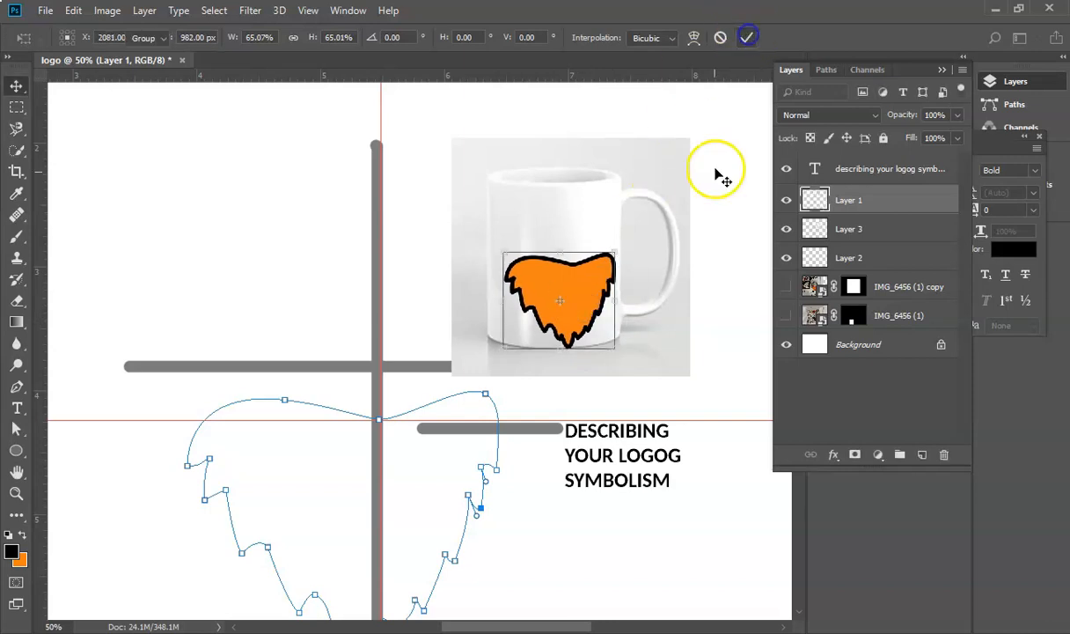
left_click(529, 276)
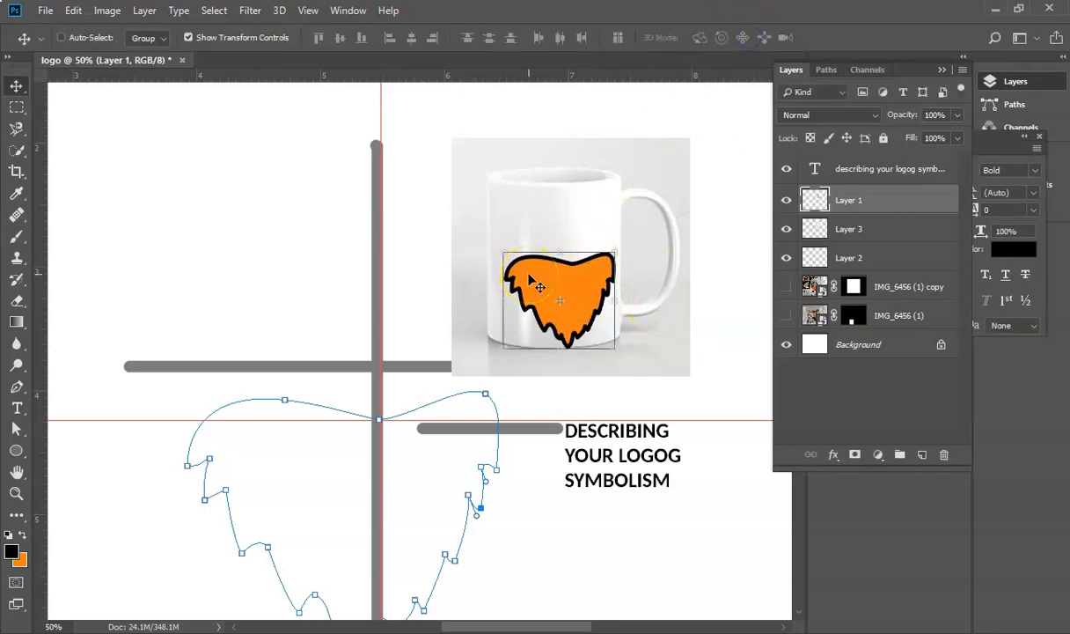